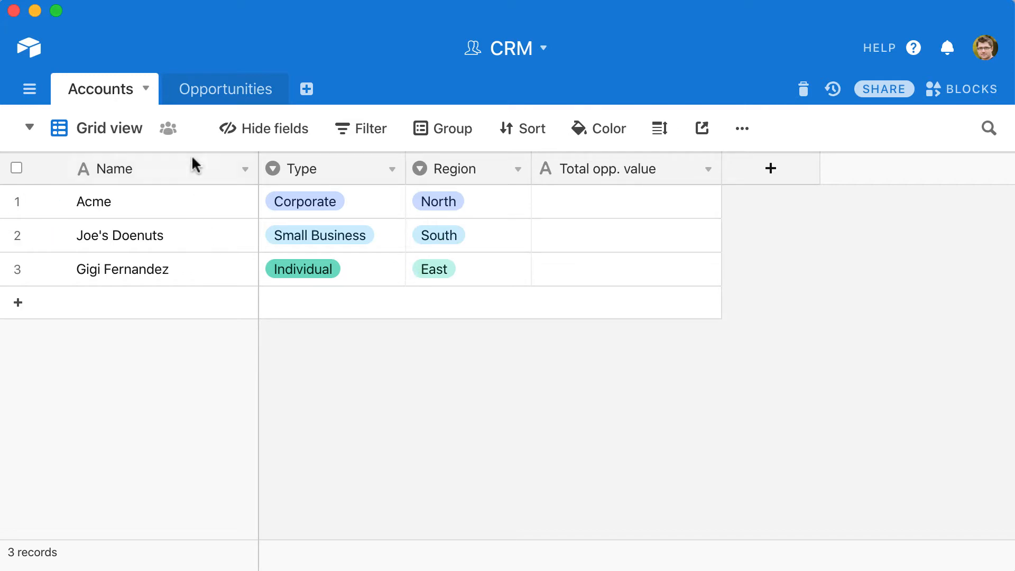
Step: Review the records and fields of the Accounts and Opportunities tables
left_click(214, 94)
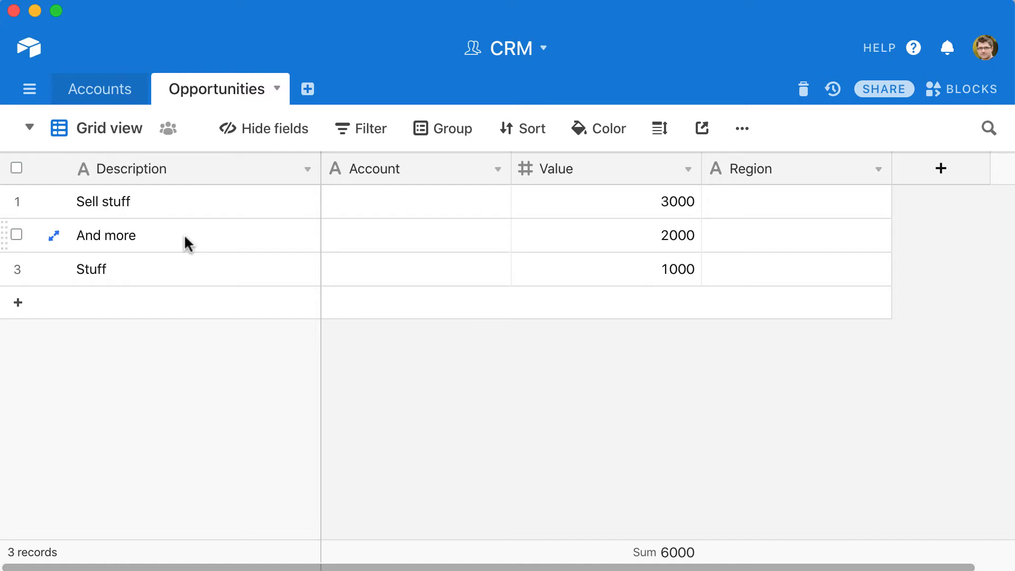
left_click(113, 84)
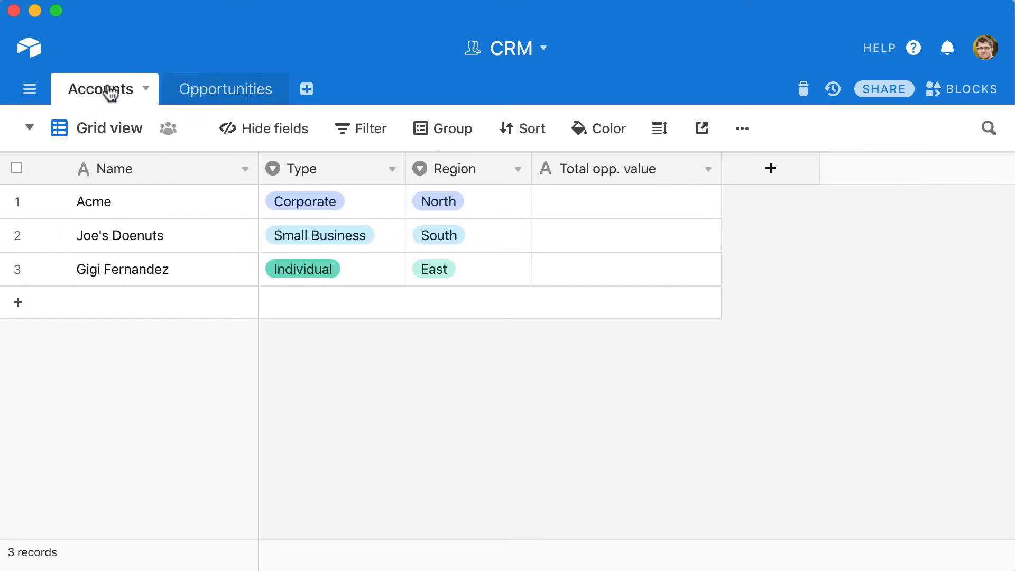
left_click(233, 91)
left_click(130, 199)
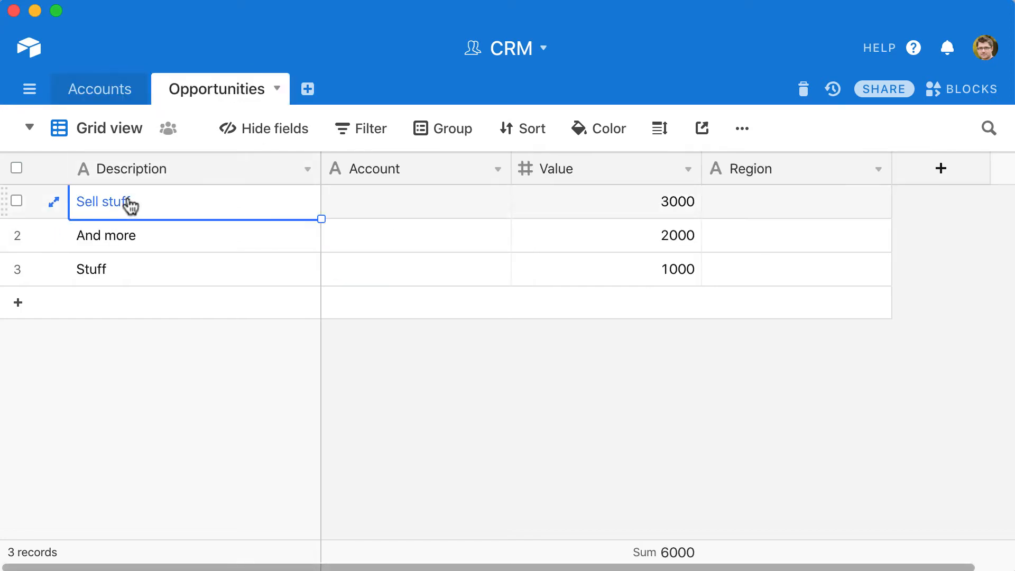
left_click(458, 198)
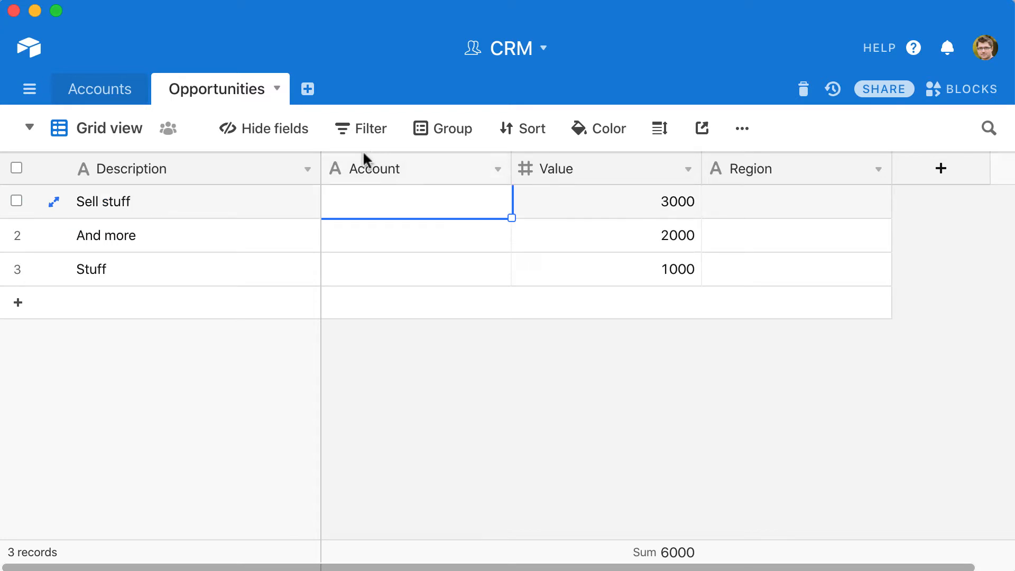
left_click(100, 96)
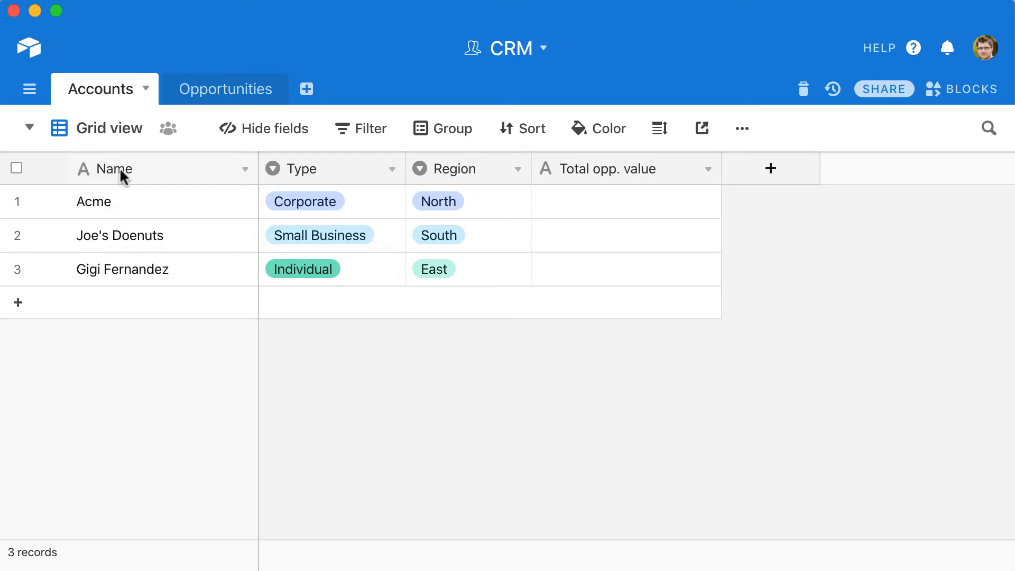
Step: Convert the Account field in Opportunities to a link to Accounts, disallow linking to multiple records, and add no lookup fields
left_click(242, 94)
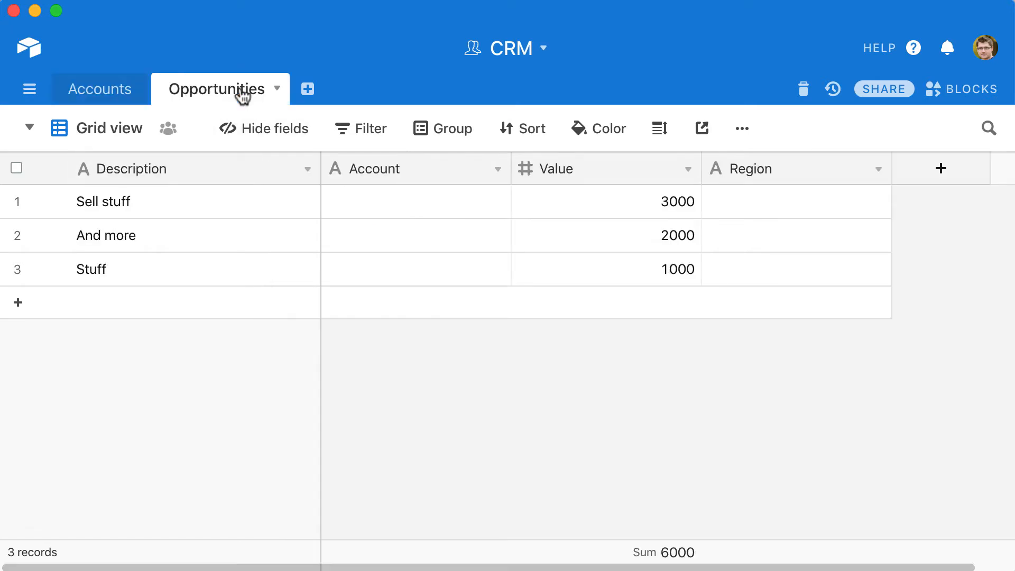
left_click(495, 173)
left_click(420, 136)
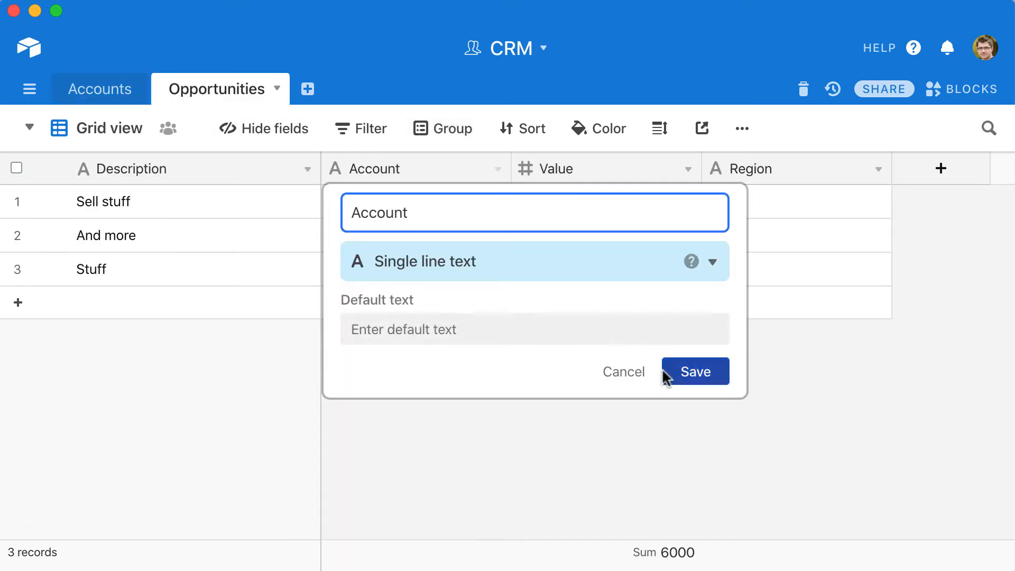
left_click(575, 264)
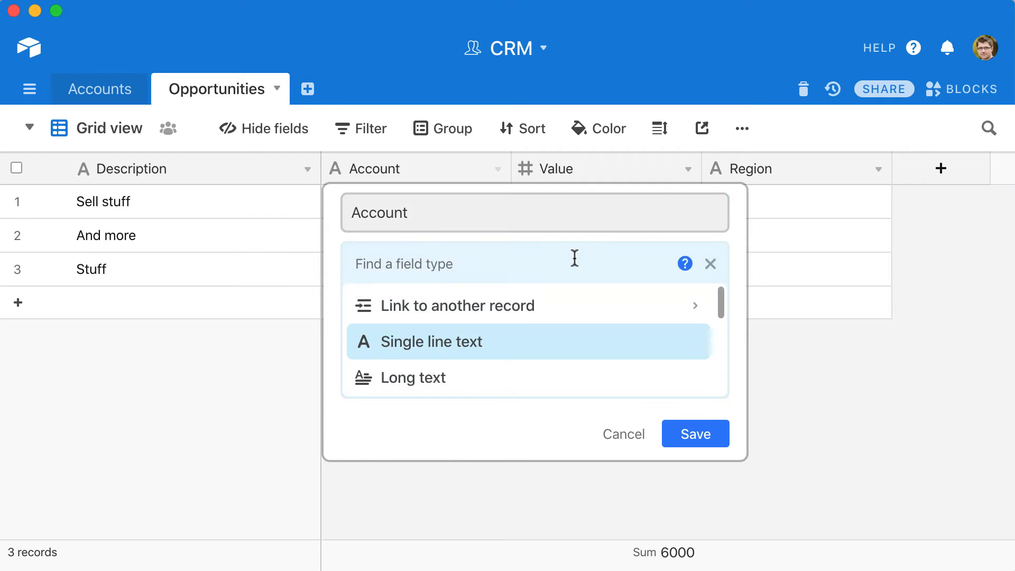
left_click(439, 310)
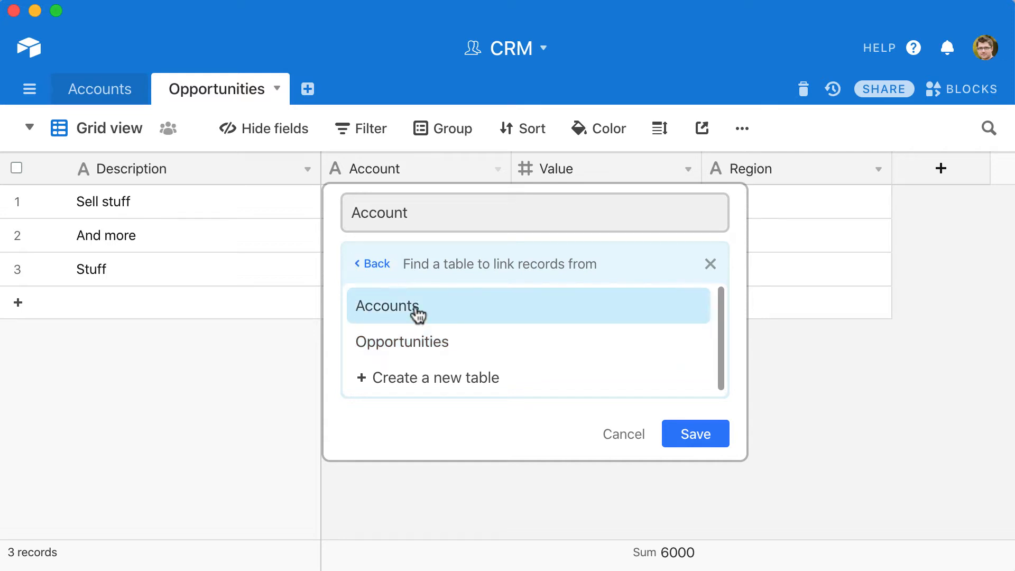
left_click(388, 317)
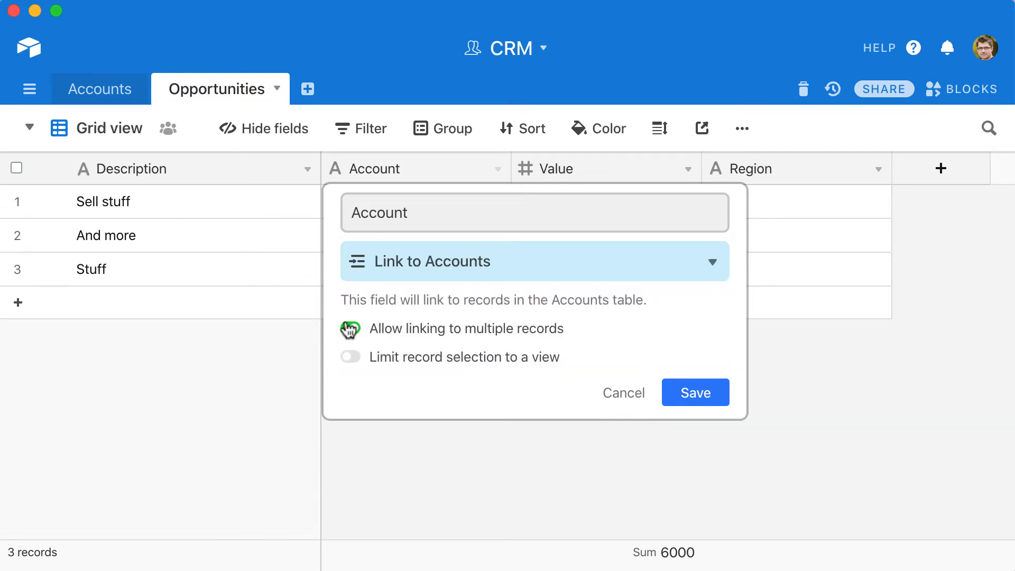
left_click(351, 330)
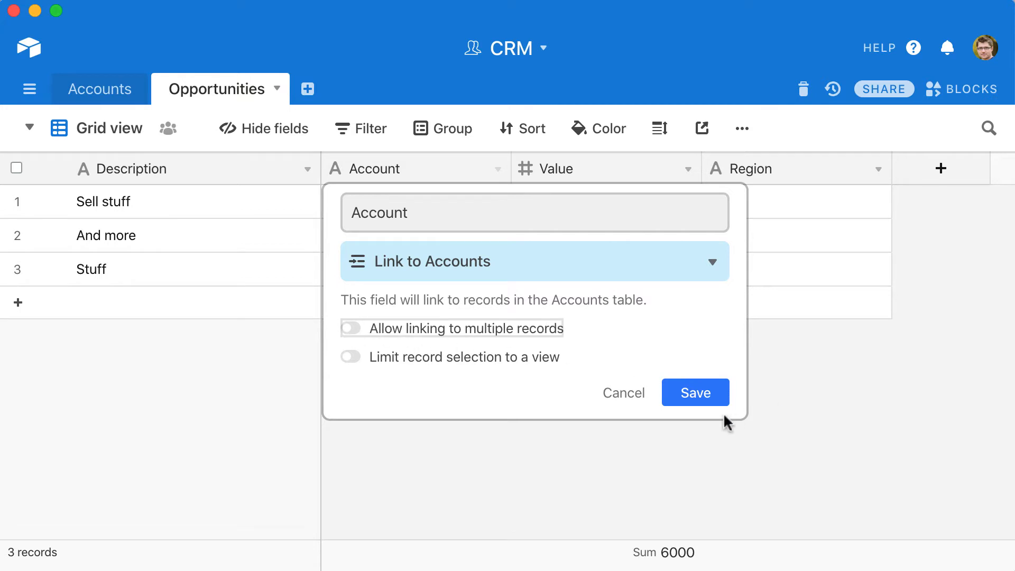
left_click(695, 393)
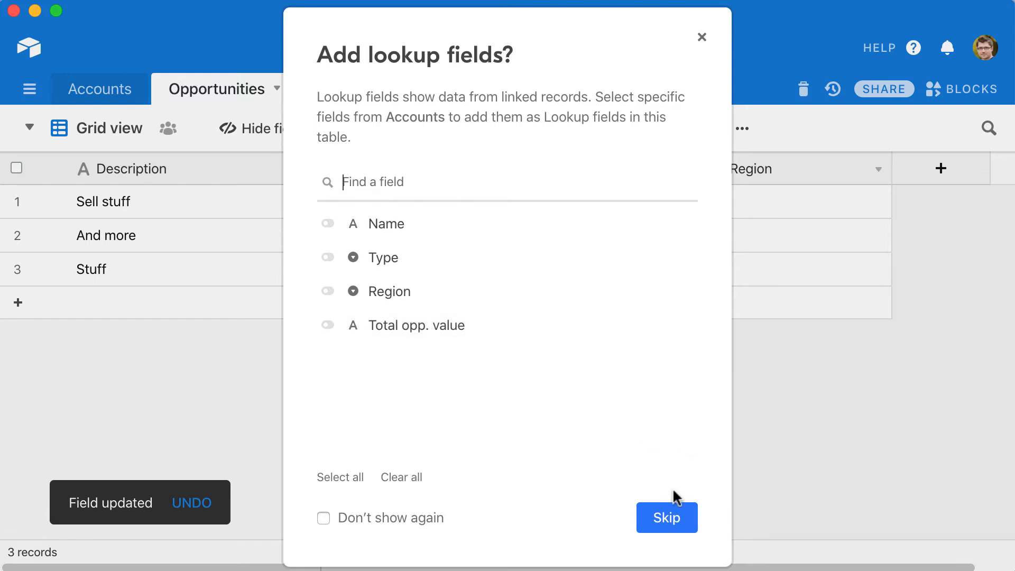
left_click(674, 517)
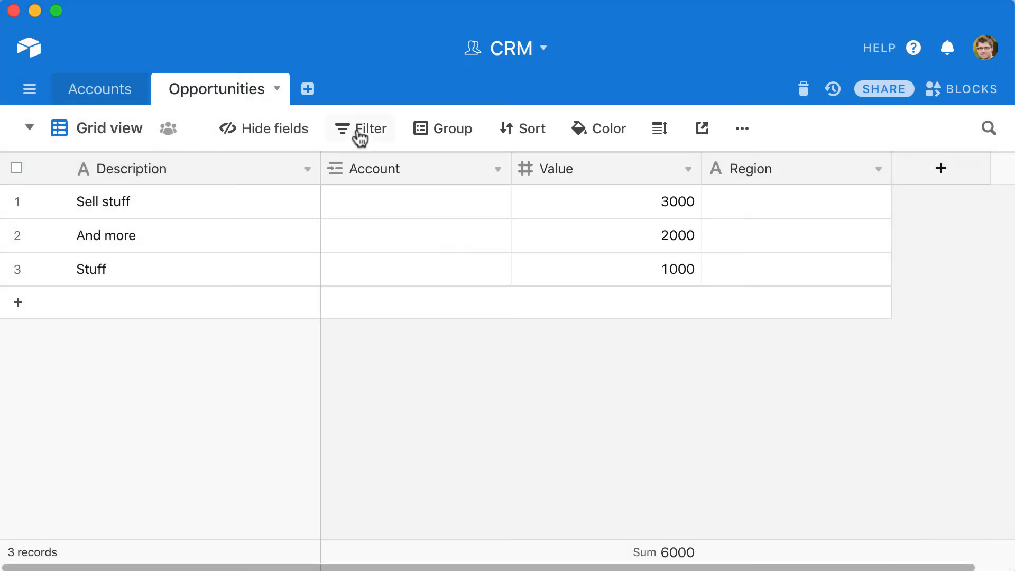
Step: Link the Sell stuff opportunity to Acme, And more to Joe's Doenuts, and Stuff to the Individual-type account
left_click(414, 199)
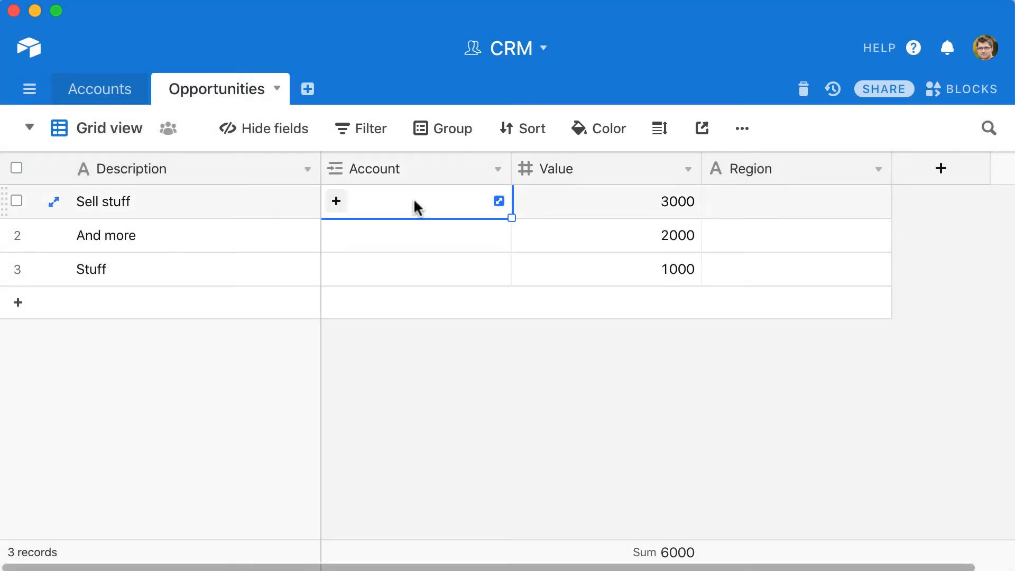
left_click(333, 201)
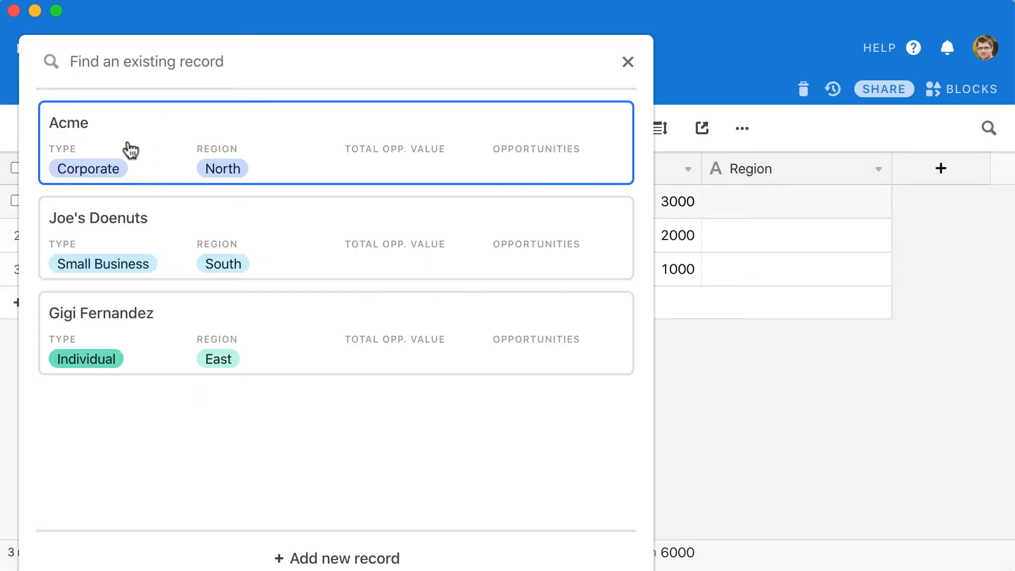
left_click(126, 152)
left_click(447, 241)
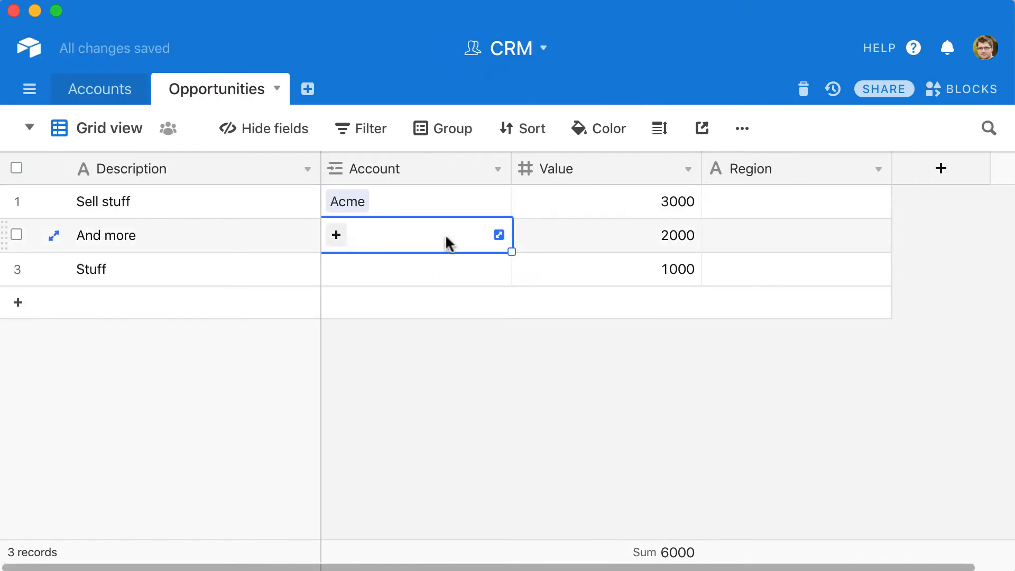
left_click(336, 235)
left_click(129, 262)
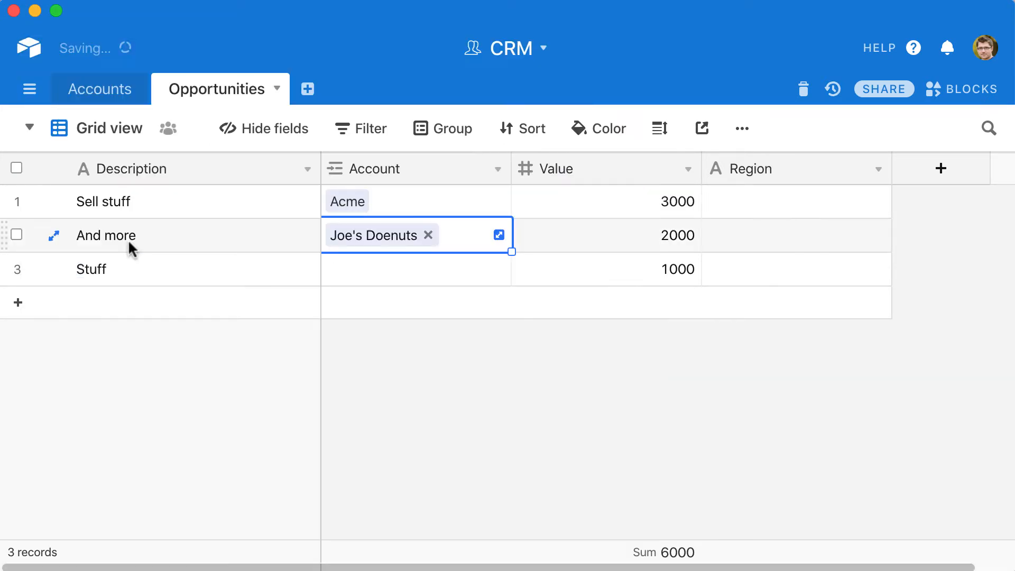
left_click(395, 264)
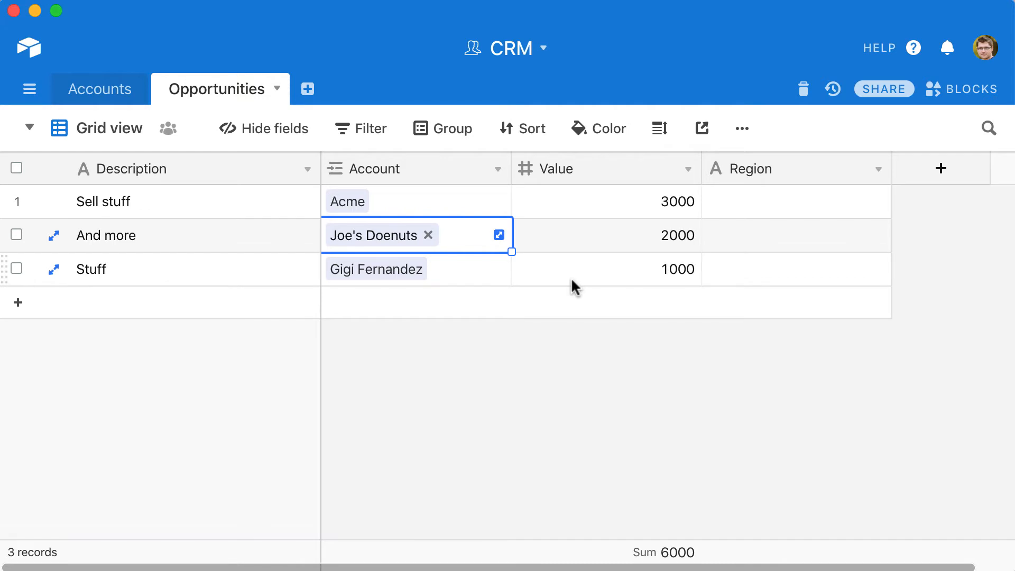
Step: Add a new record named Cmp 2 to the Accounts table
left_click(94, 98)
left_click(136, 306)
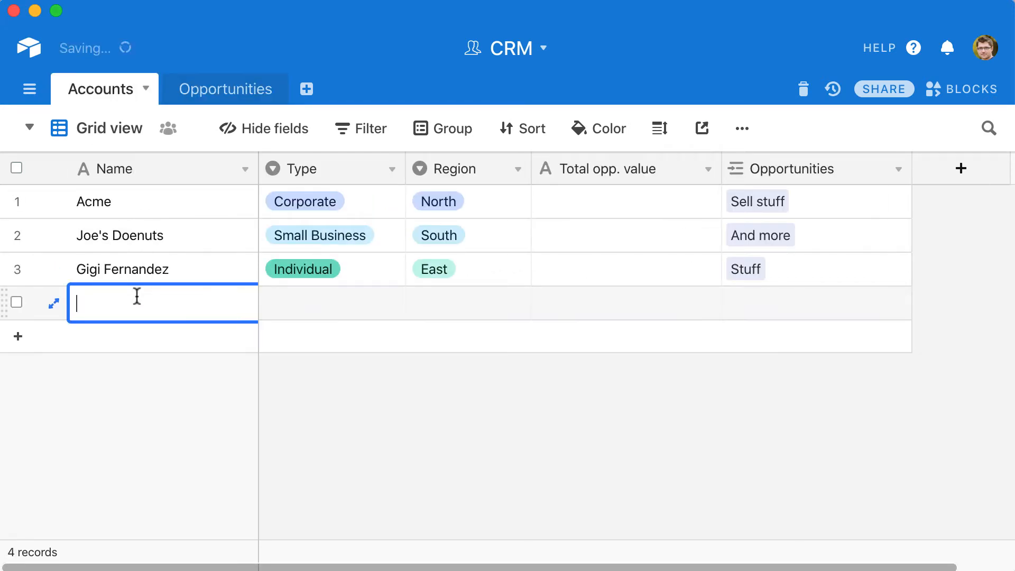
type("Cmp 2")
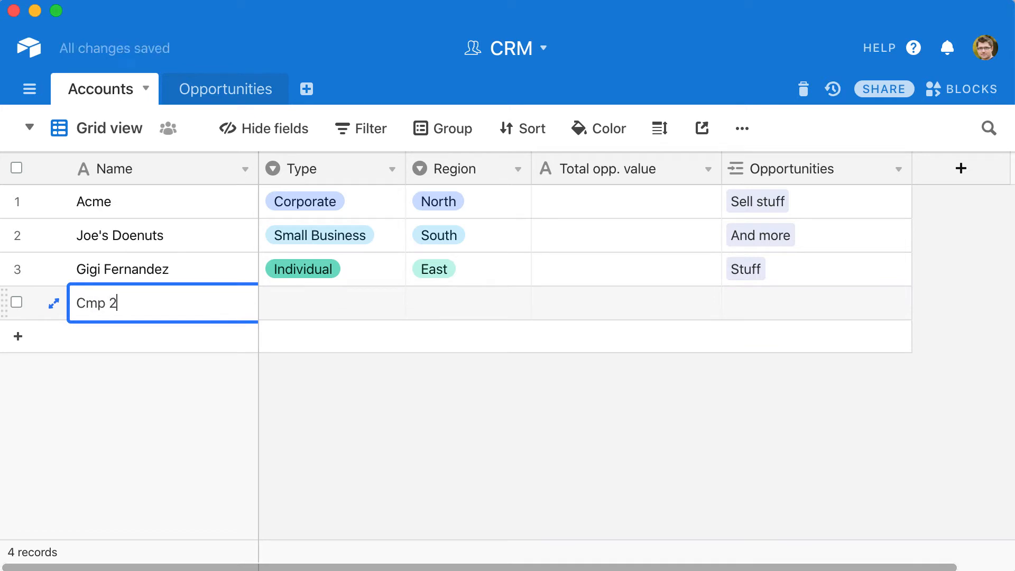
left_click(354, 306)
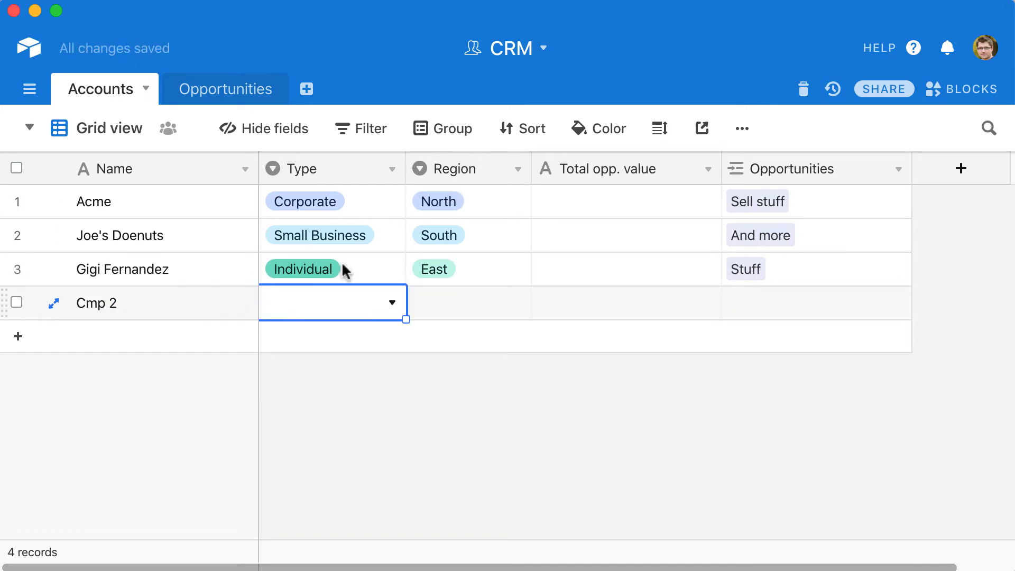
Step: Add a blank opportunity record and review the accounts available for linking without choosing one
left_click(232, 96)
left_click(344, 302)
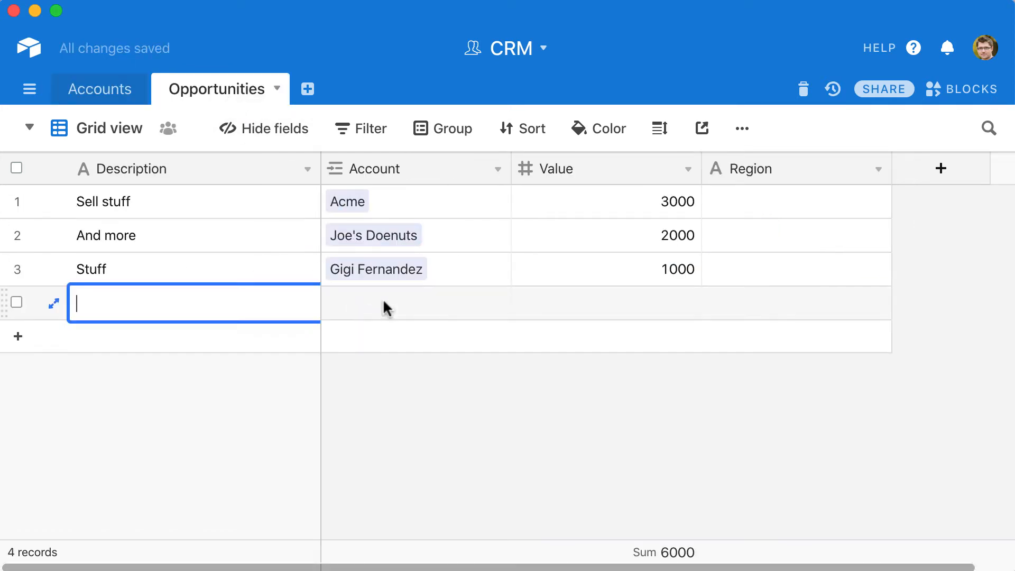
left_click(475, 309)
left_click(342, 307)
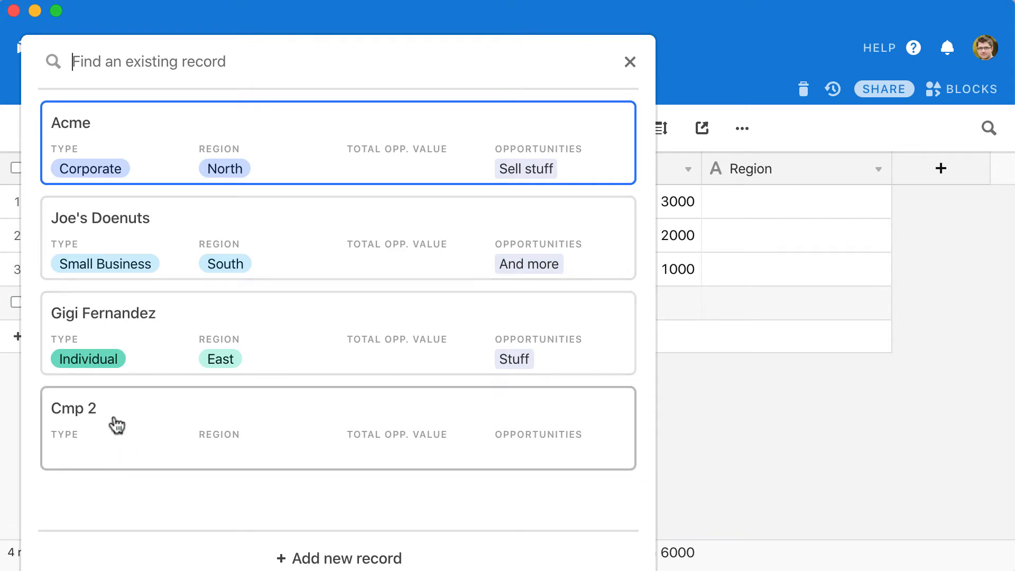
left_click(630, 61)
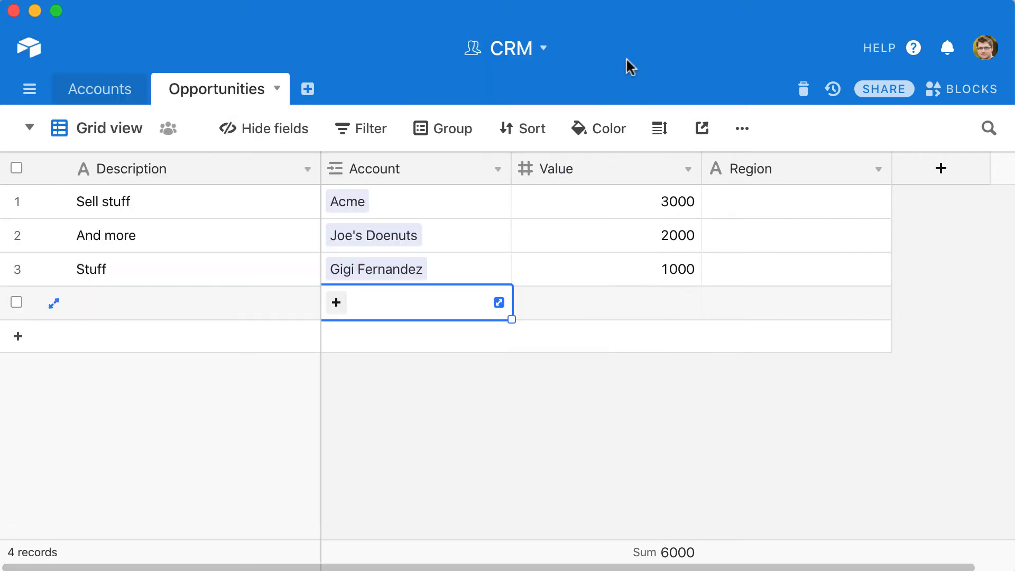
left_click(140, 101)
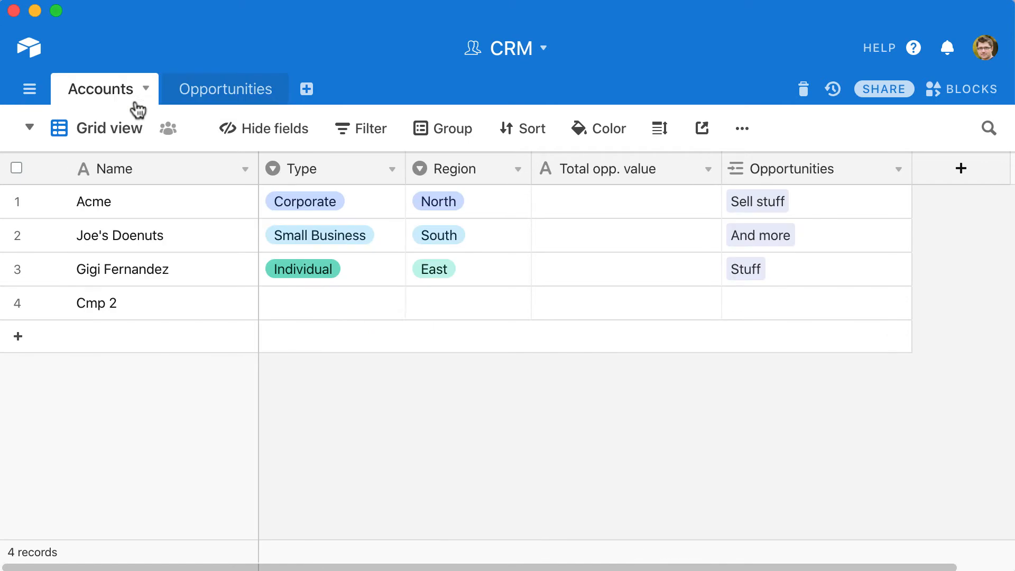
Step: Change the type of the Region field in the Opportunities table to Lookup
left_click(224, 97)
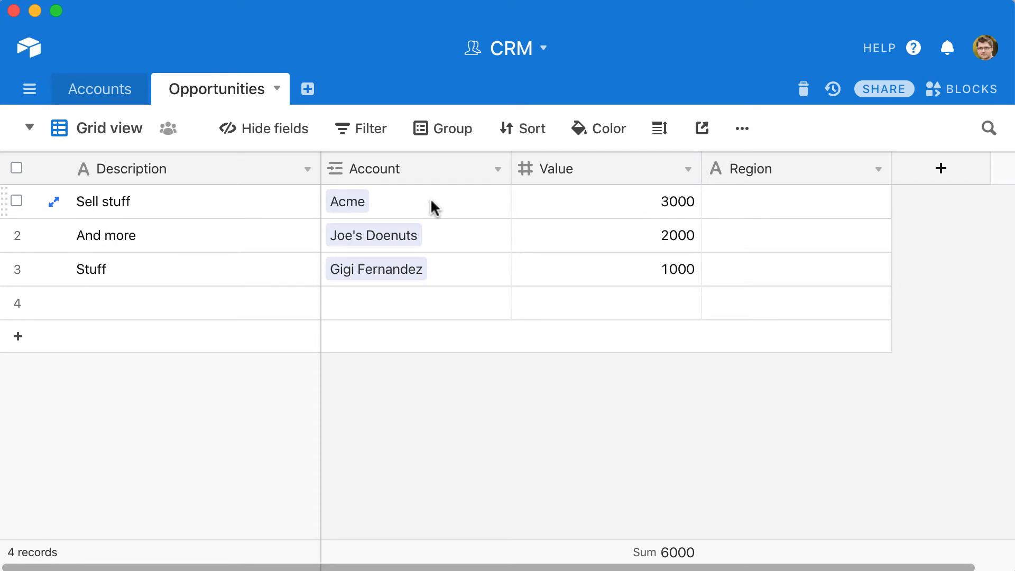
left_click(804, 198)
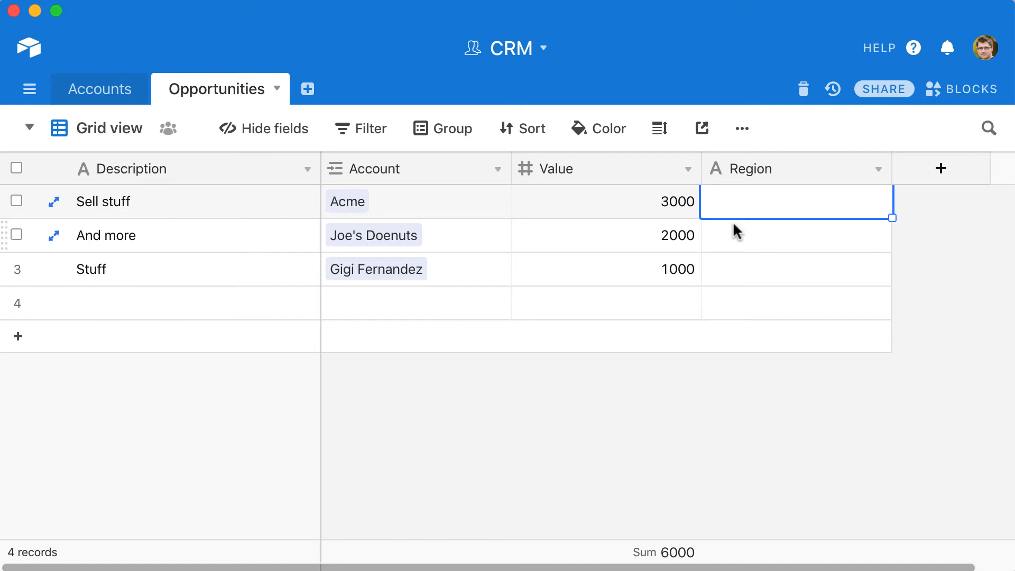
left_click(876, 173)
left_click(829, 135)
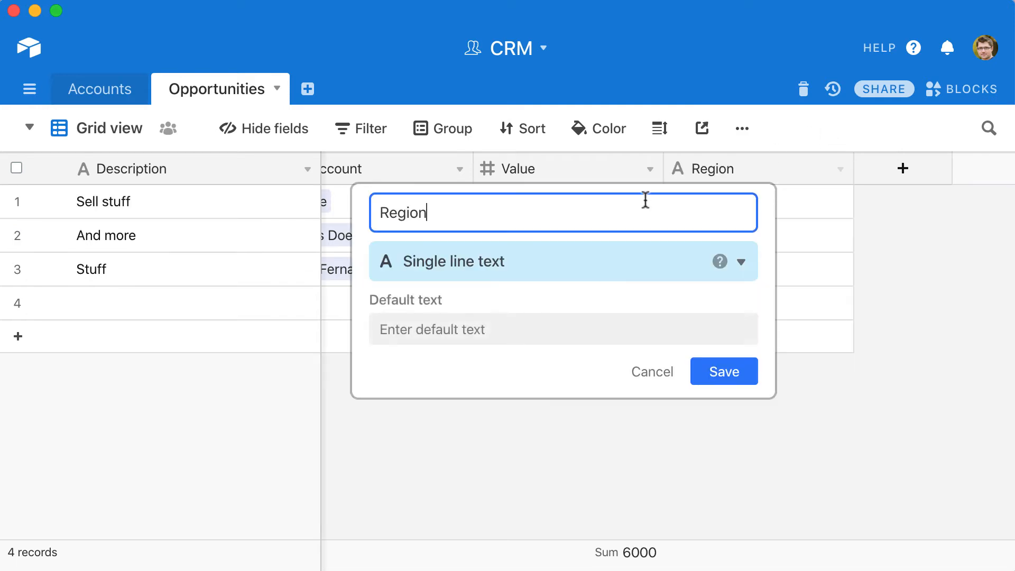
left_click(495, 261)
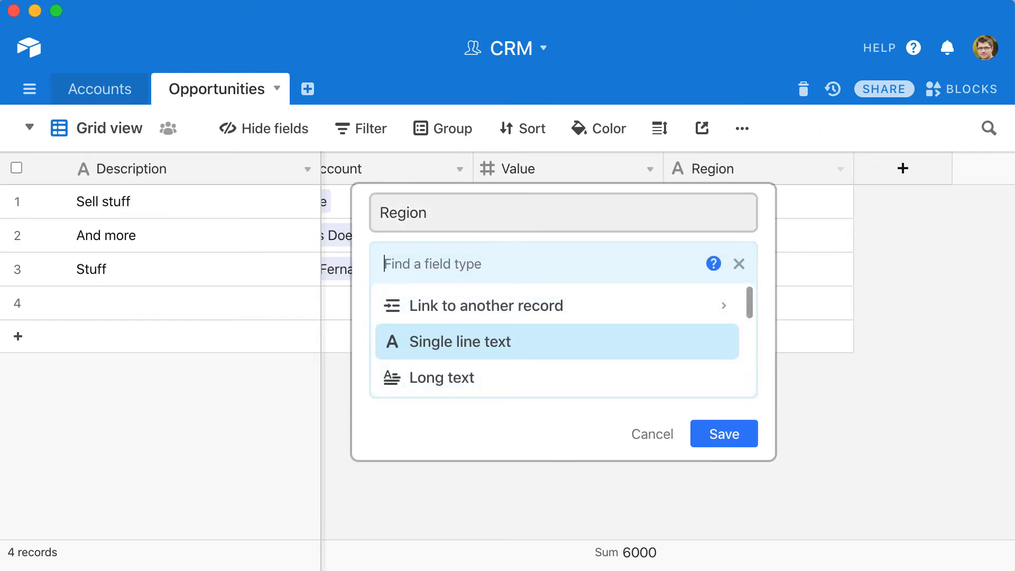
type("loo")
left_click(503, 310)
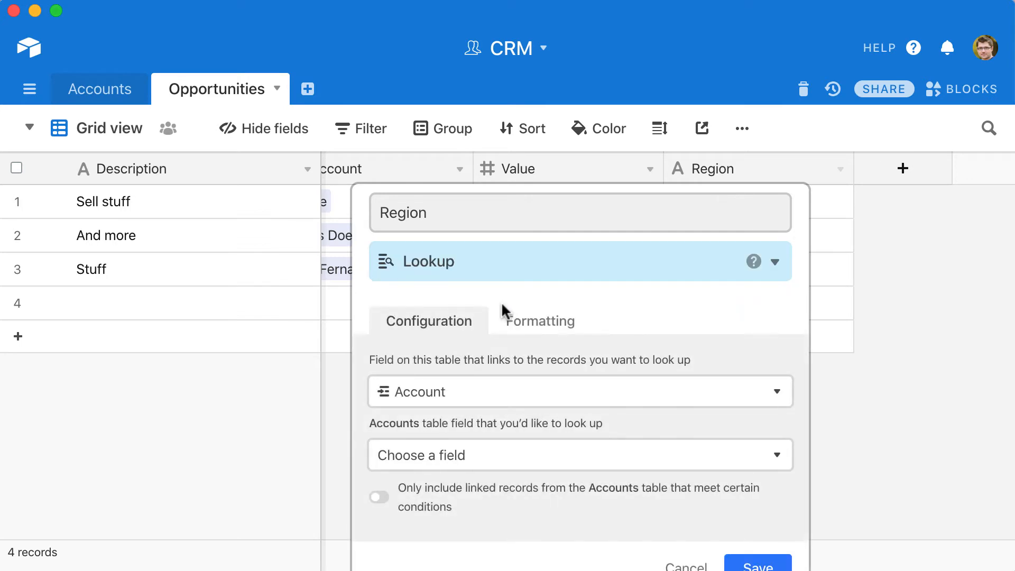
Step: Configure the Region lookup to use the Account link and the Region field from Accounts, and save it
left_click(421, 403)
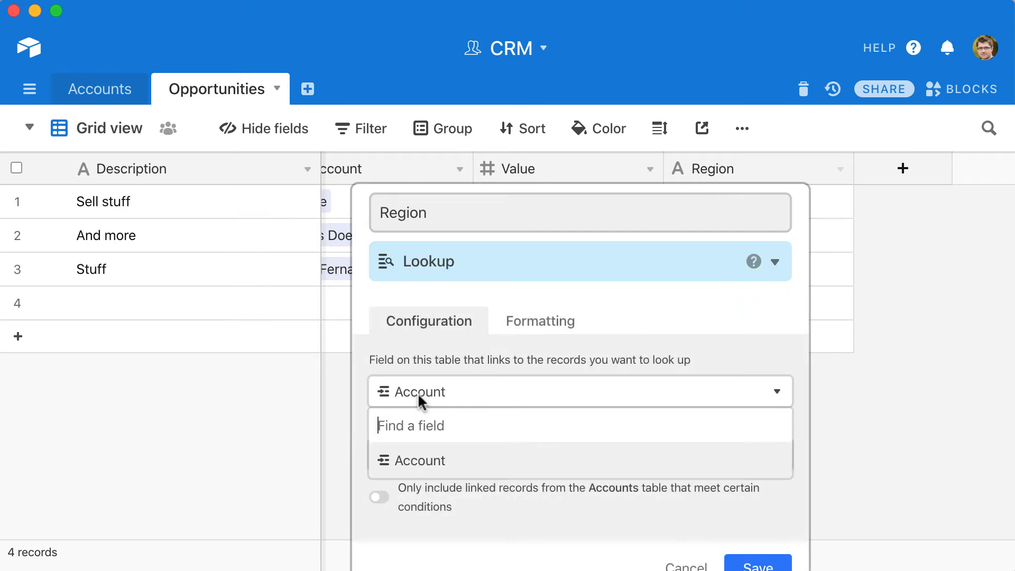
left_click(413, 463)
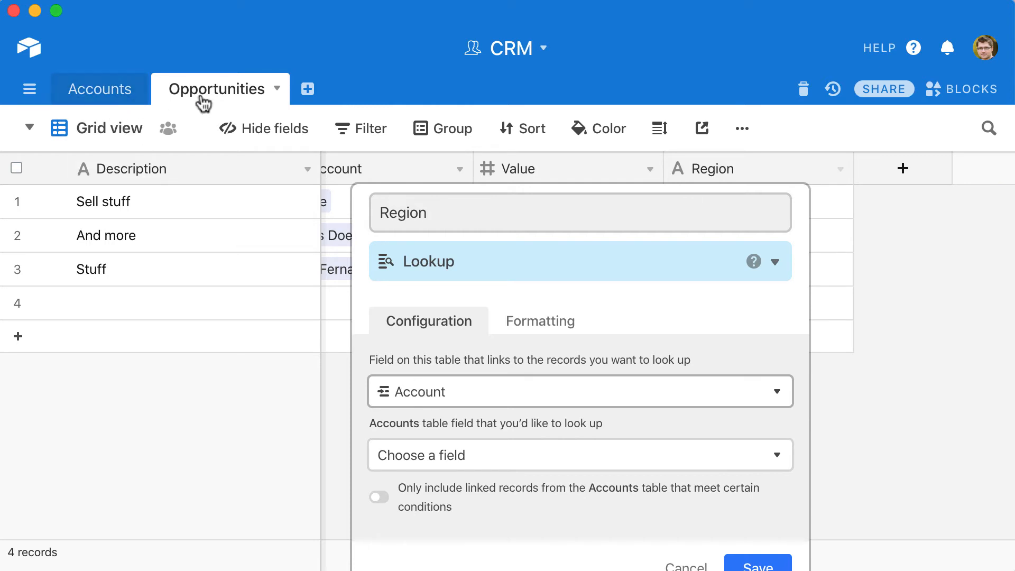
left_click(433, 445)
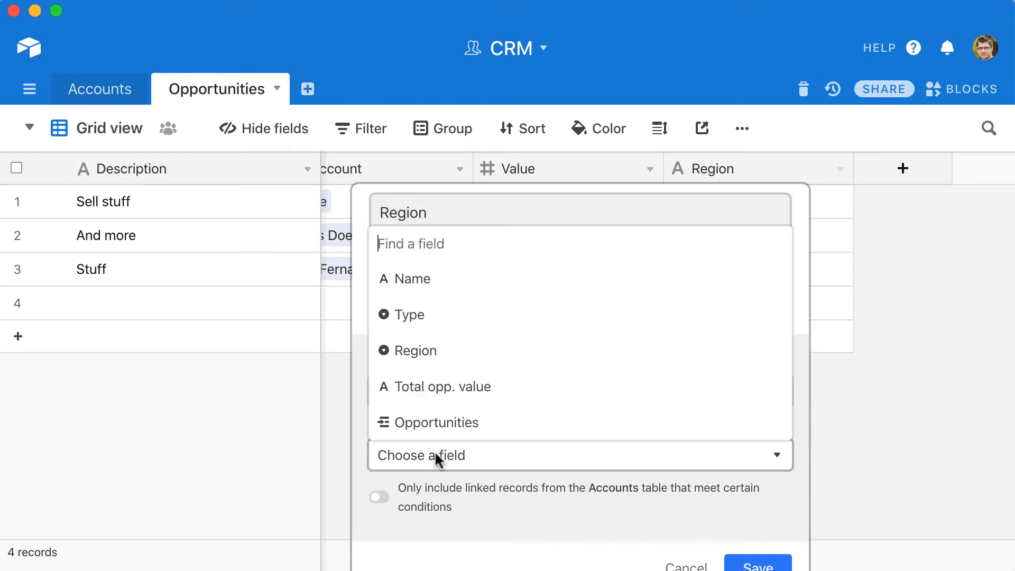
left_click(465, 357)
left_click(758, 563)
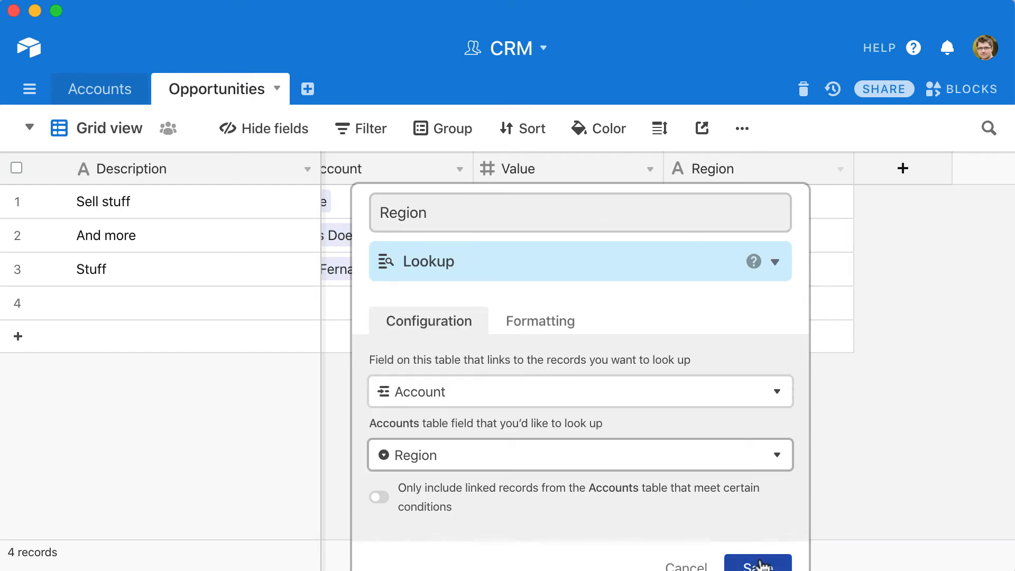
left_click(731, 201)
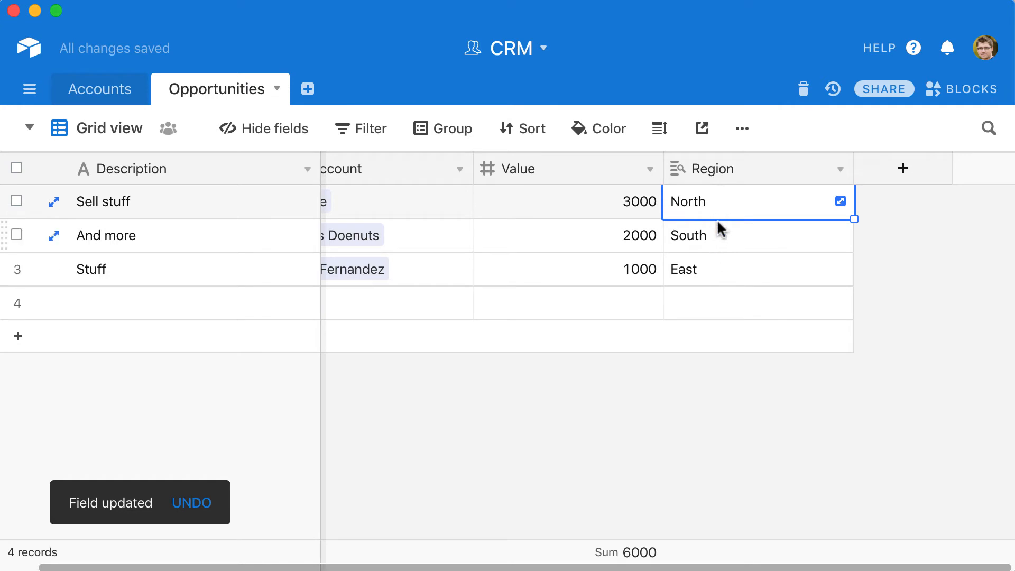
Step: Replace the account linked to the Sell stuff opportunity with Joe's Doenuts and check the Accounts table
scroll(523, 288, "left", 2)
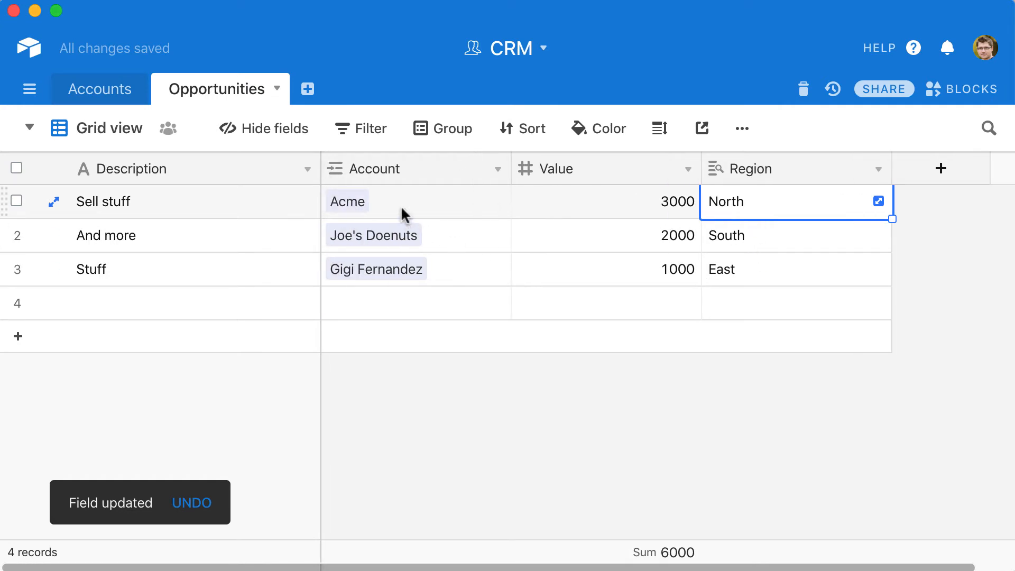
left_click(446, 195)
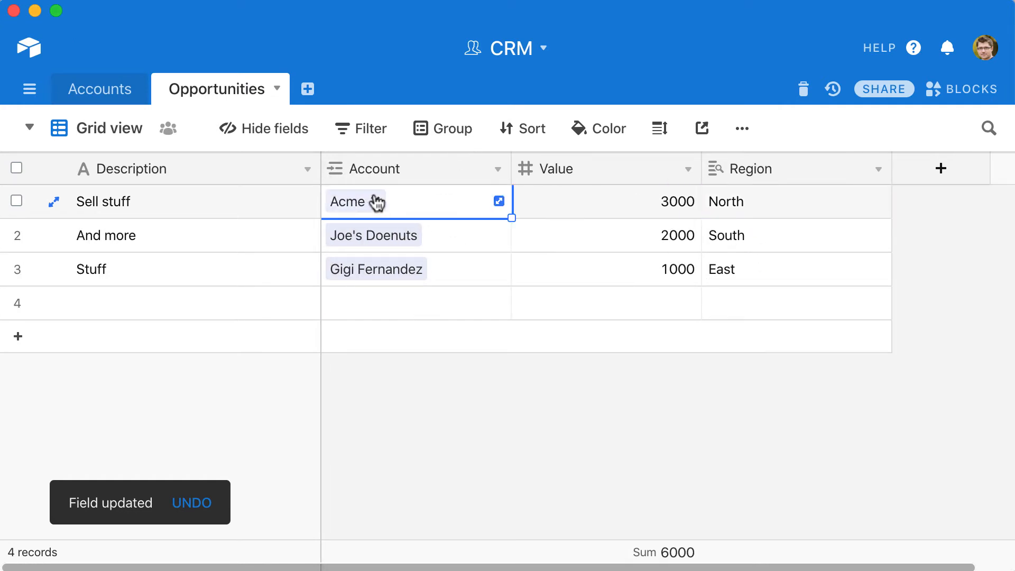
left_click(377, 202)
left_click(336, 202)
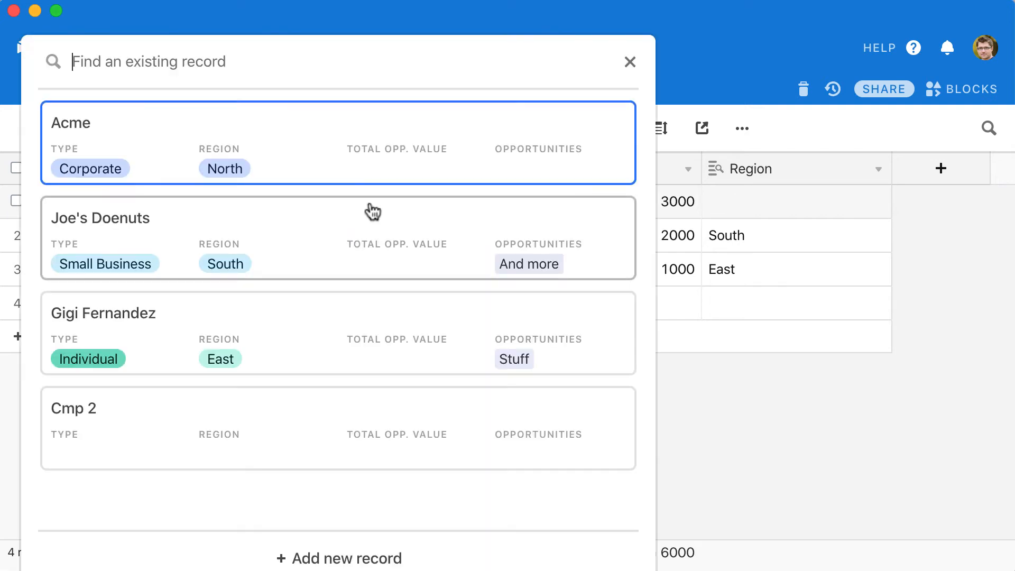
left_click(232, 273)
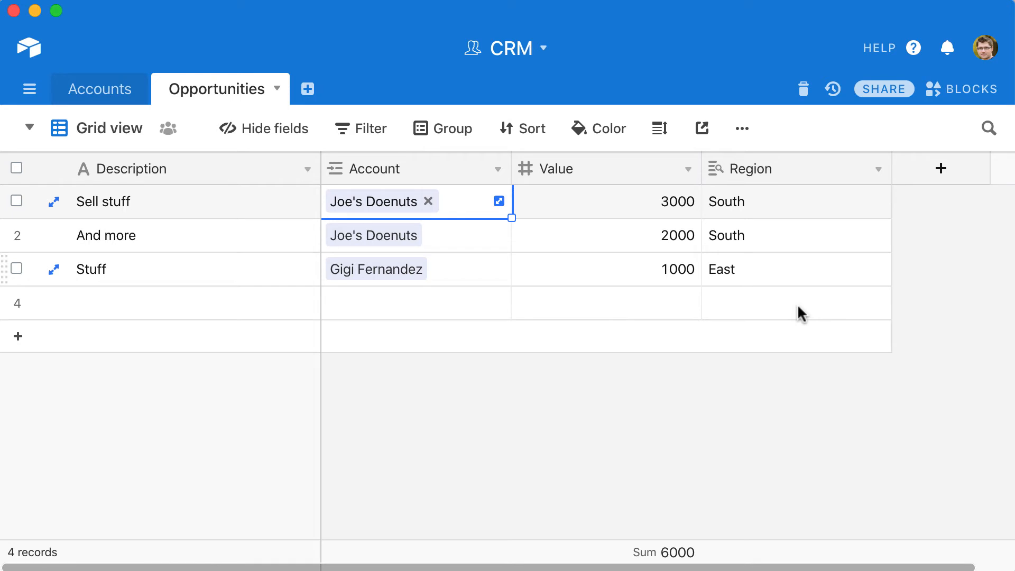
left_click(92, 92)
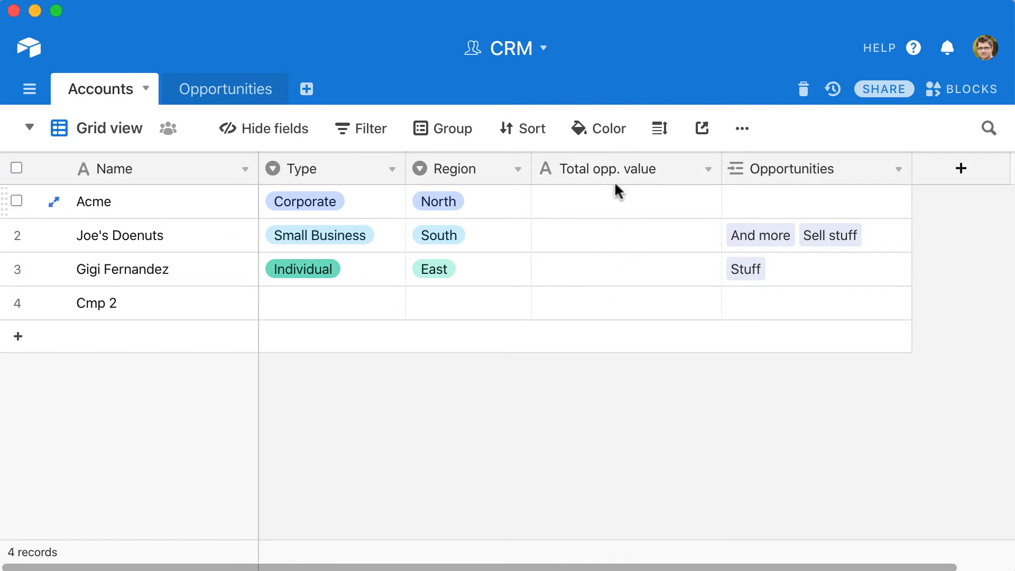
Step: In the Opportunities table, link the blank fourth record to the Acme account and set its value to 2000
left_click(246, 90)
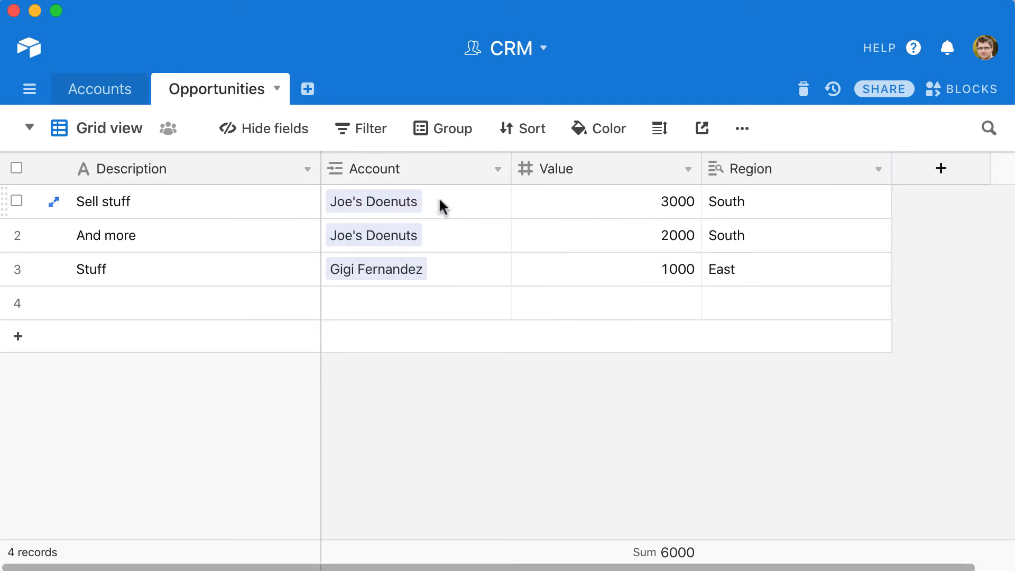
left_click(430, 299)
left_click(335, 301)
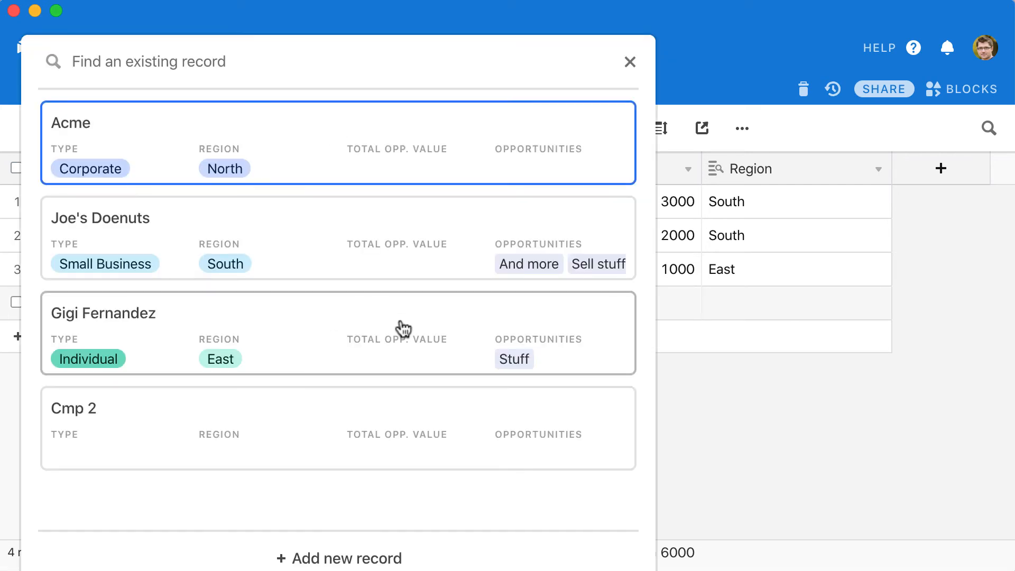
left_click(139, 154)
left_click(221, 309)
left_click(576, 311)
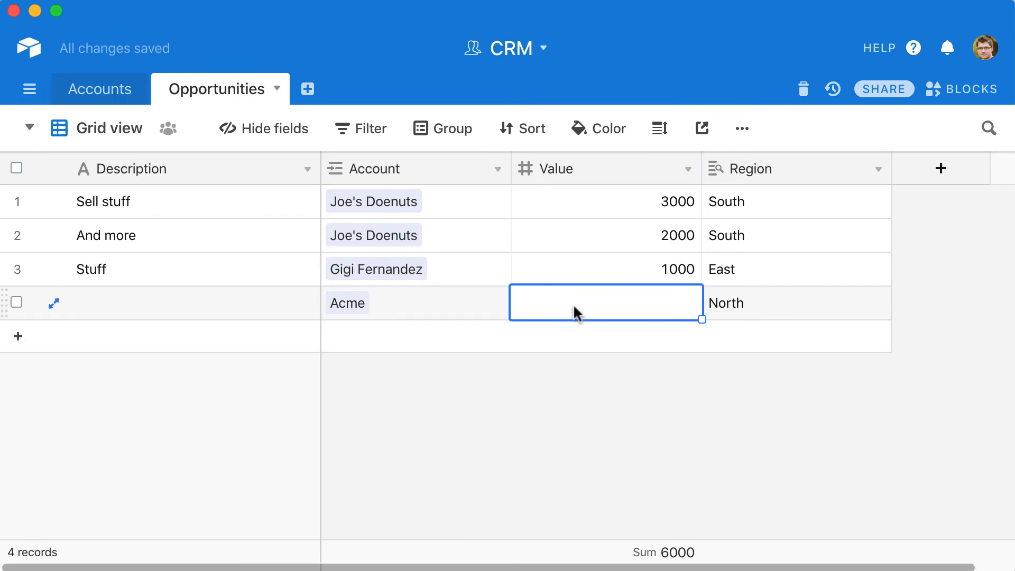
type("2000")
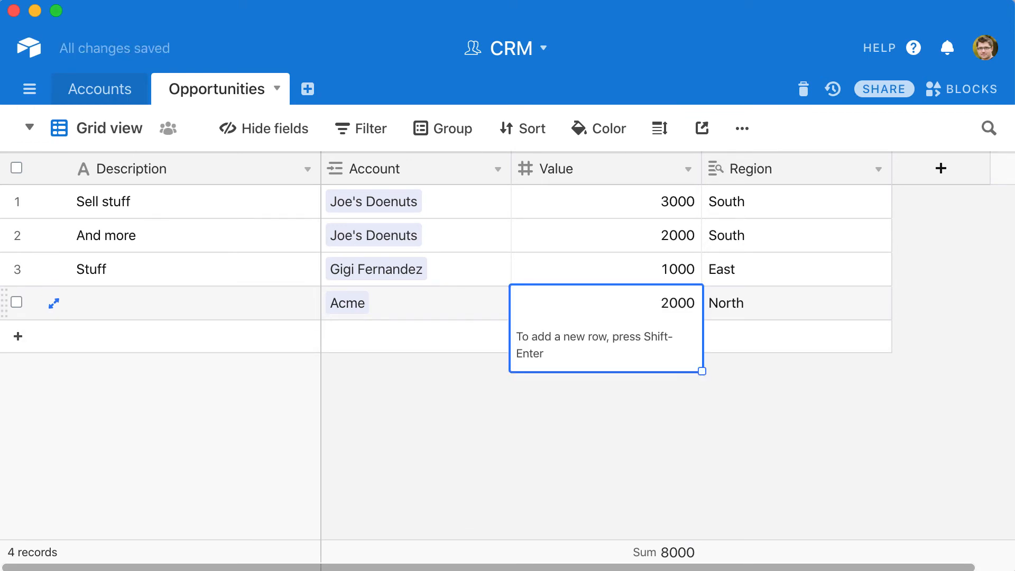
left_click(630, 247)
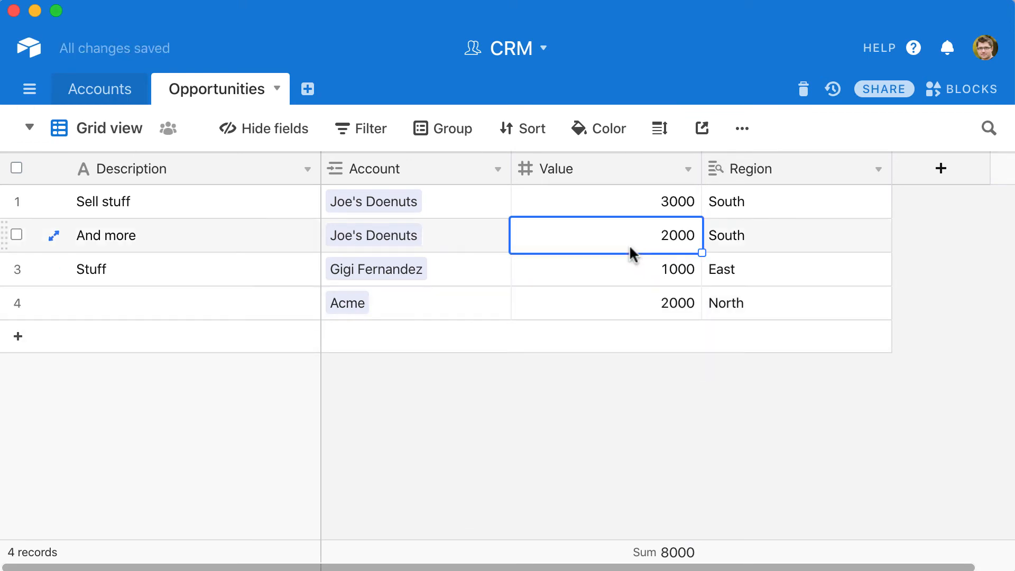
Step: Change the type of the Total opp. value field in the Accounts table to Rollup
left_click(128, 91)
left_click_drag(639, 196, 634, 300)
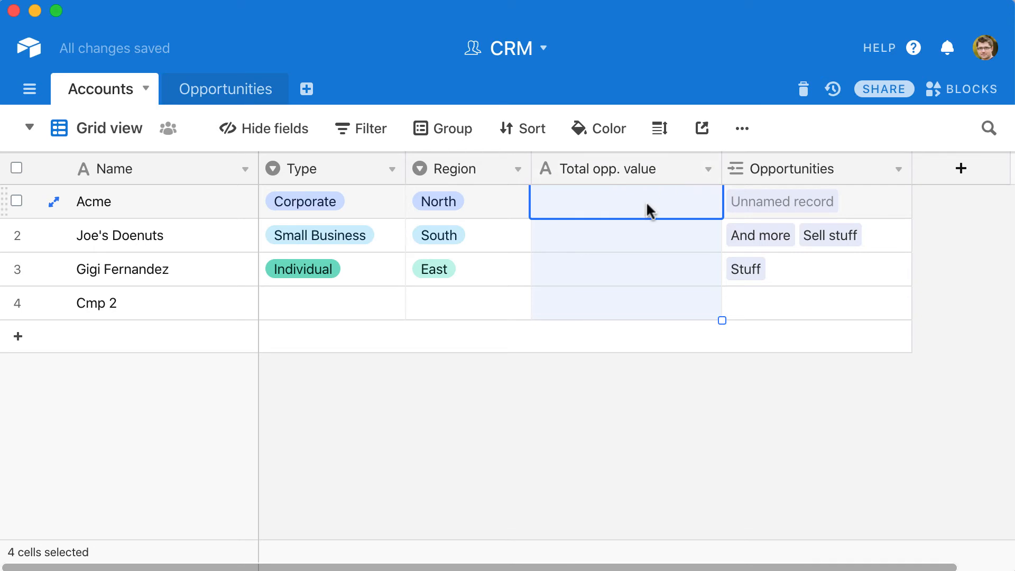
left_click(708, 169)
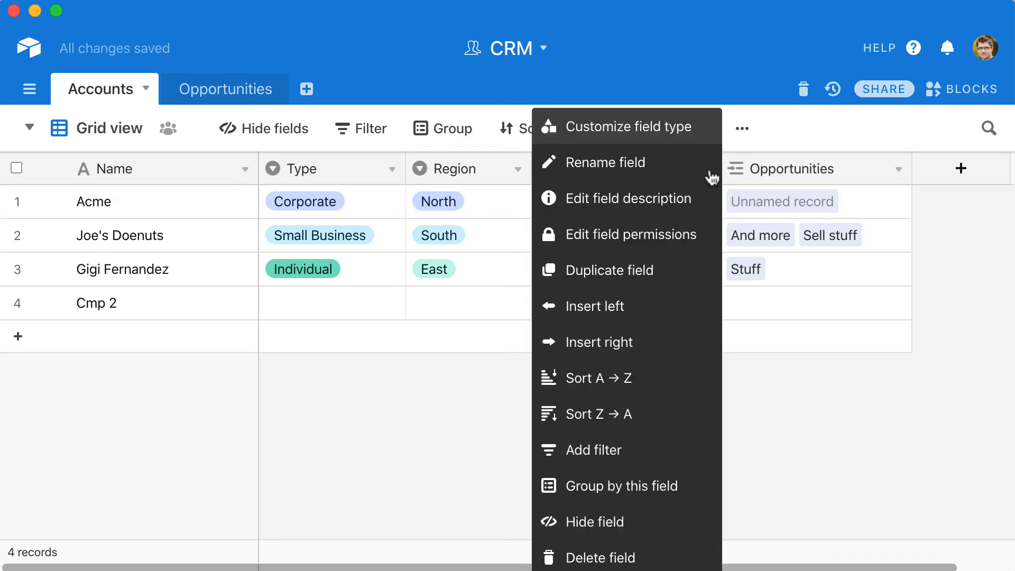
left_click(655, 126)
left_click(572, 261)
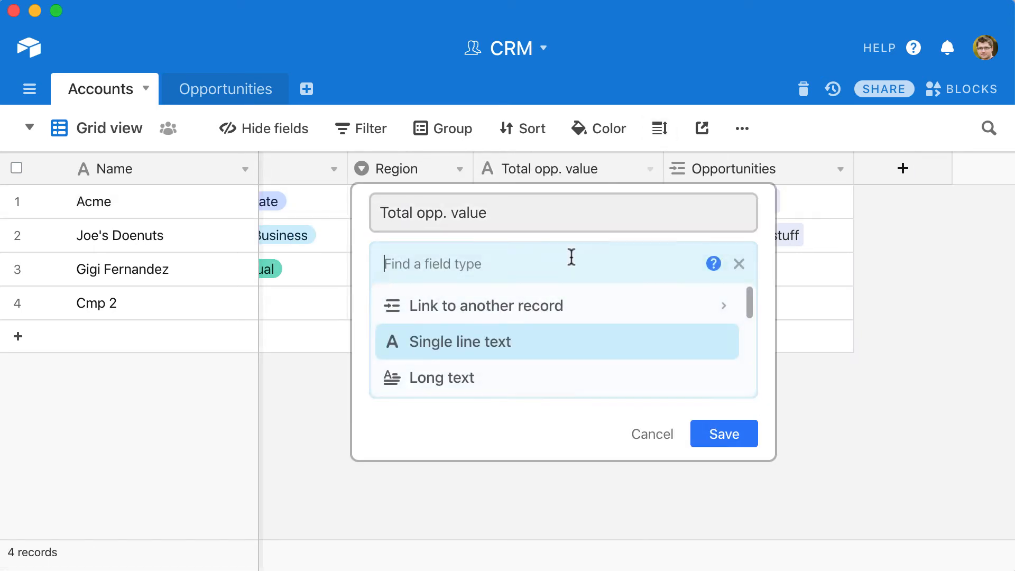
type("roll")
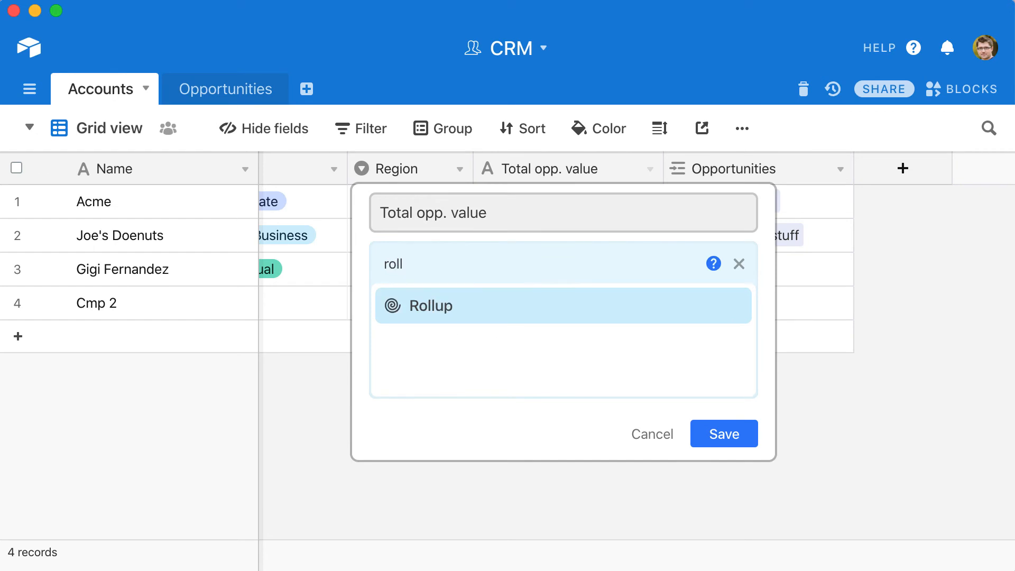
left_click(548, 307)
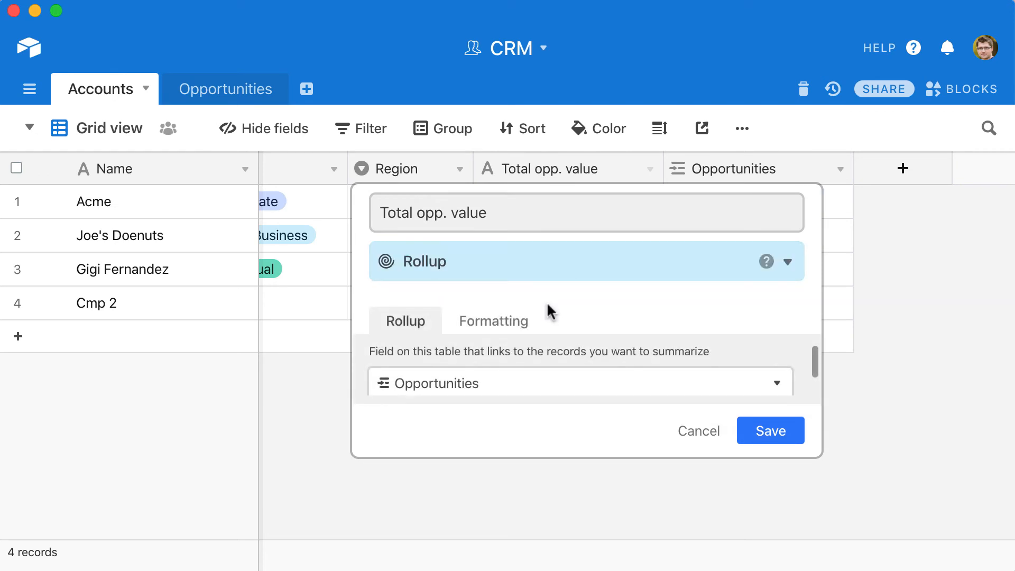
Step: Set the rollup to summarize the linked Opportunities records using their Value field
left_click(616, 384)
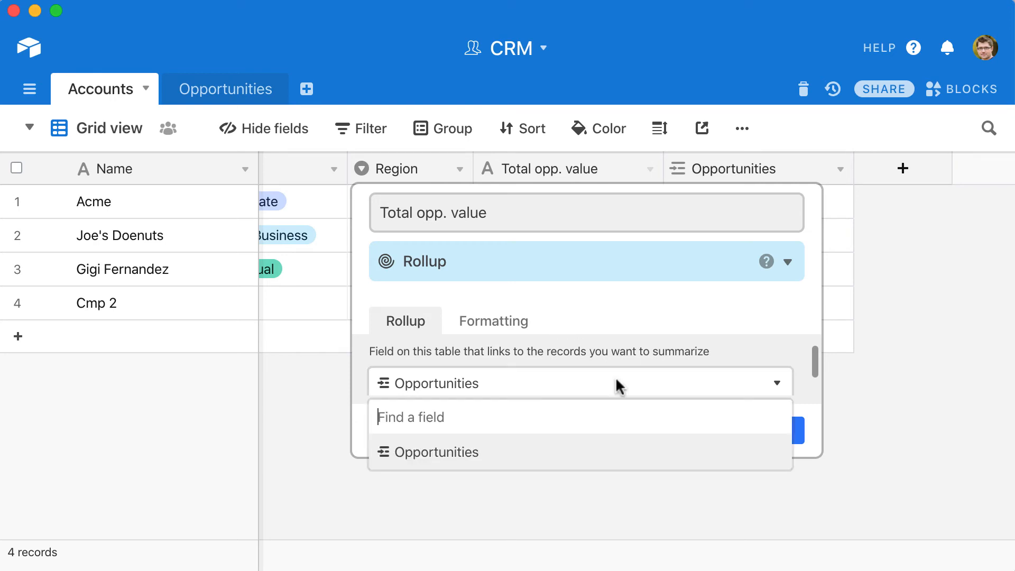
left_click(468, 452)
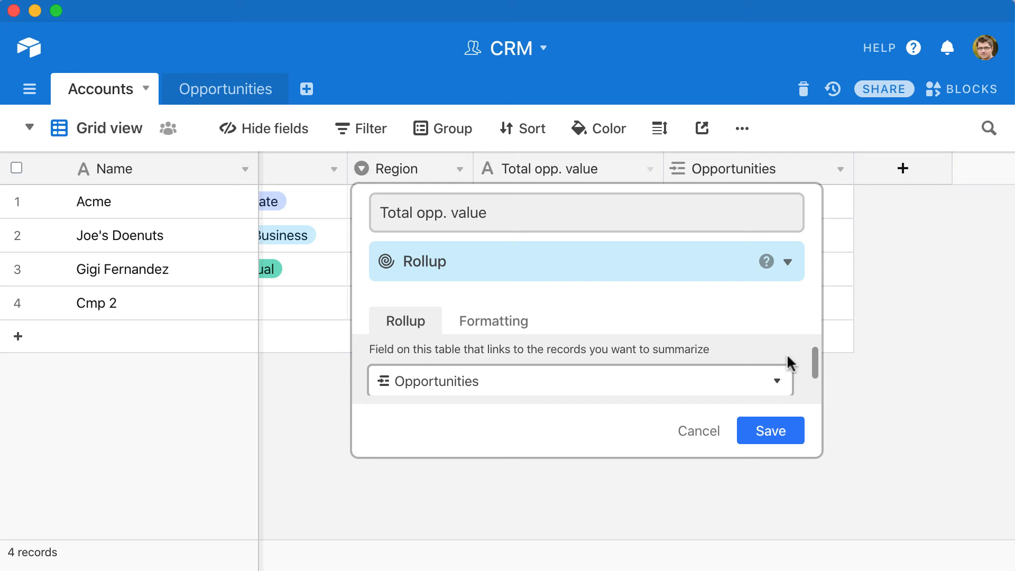
scroll(808, 367, "down", 3)
scroll(807, 367, "up", 2)
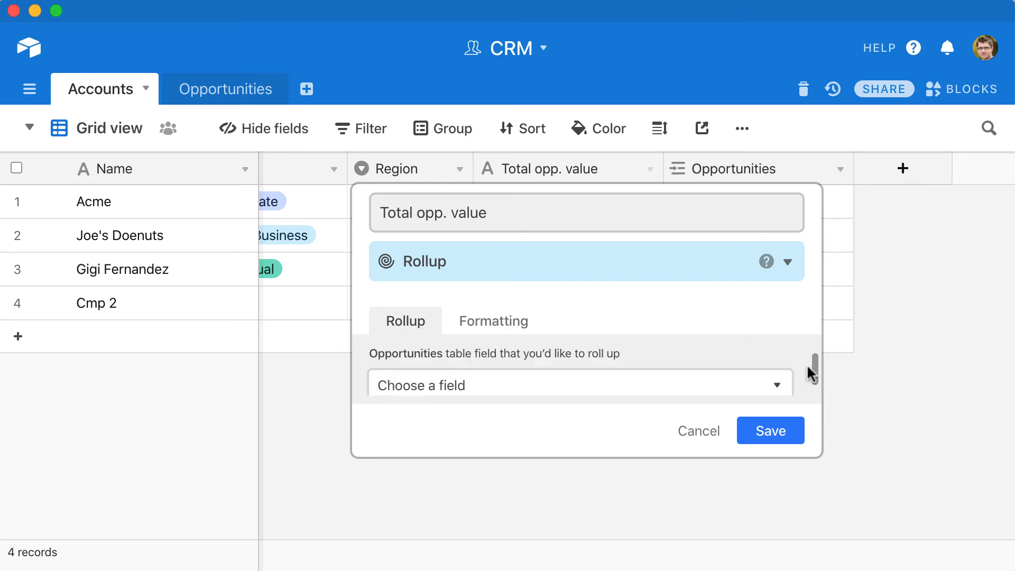
scroll(808, 367, "down", 1)
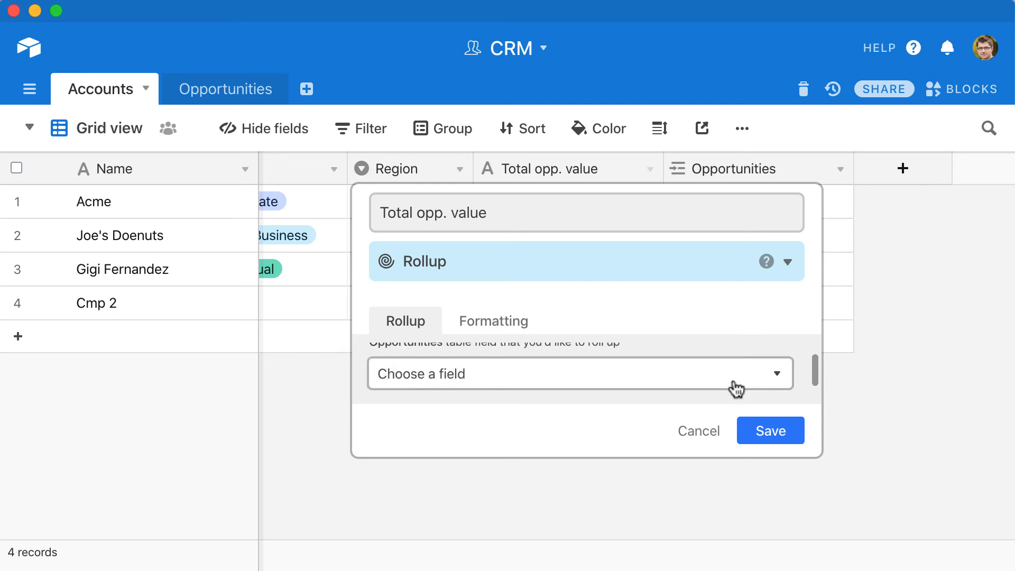
scroll(733, 385, "up", 2)
scroll(734, 385, "down", 1)
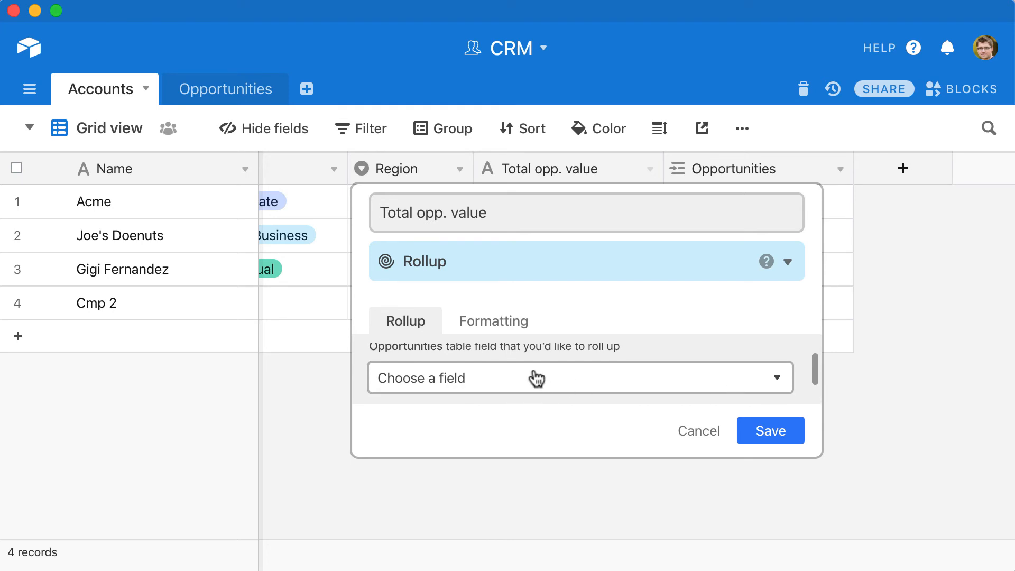
left_click(536, 377)
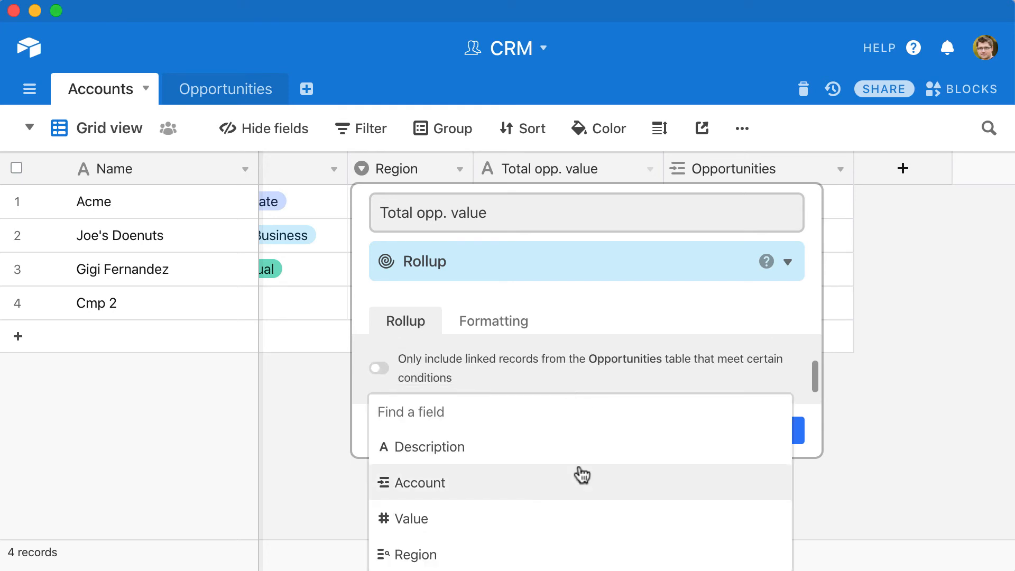
left_click(487, 519)
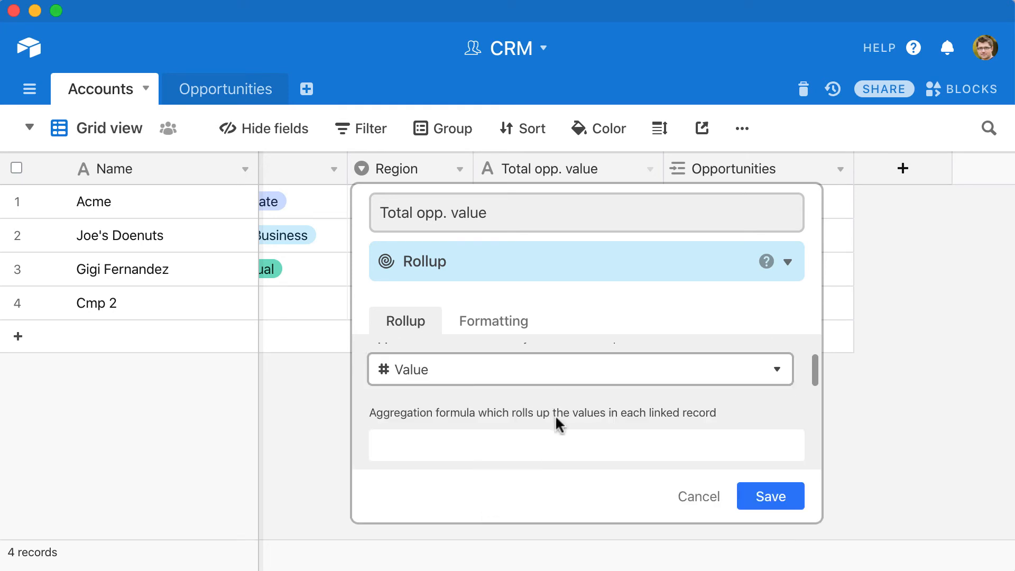
Step: Use SUM(values) as the rollup's aggregation formula and save the field
left_click(522, 452)
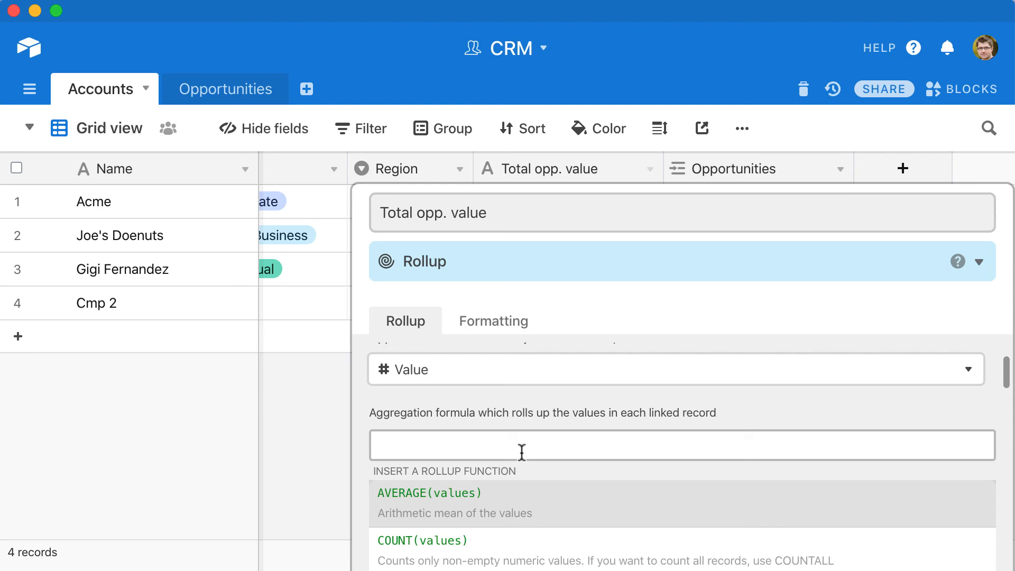
scroll(538, 515, "down", 3)
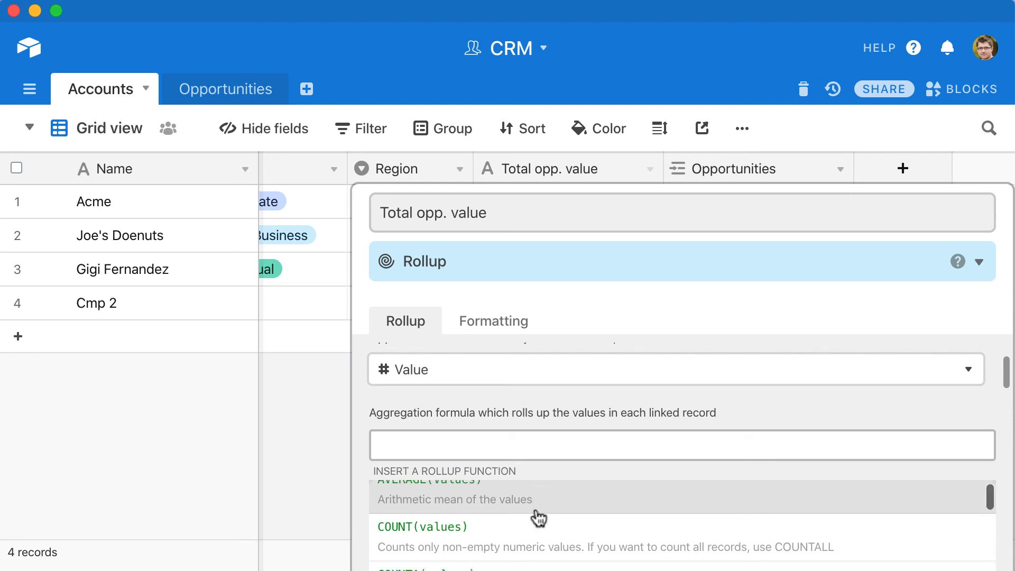
scroll(538, 517, "down", 2)
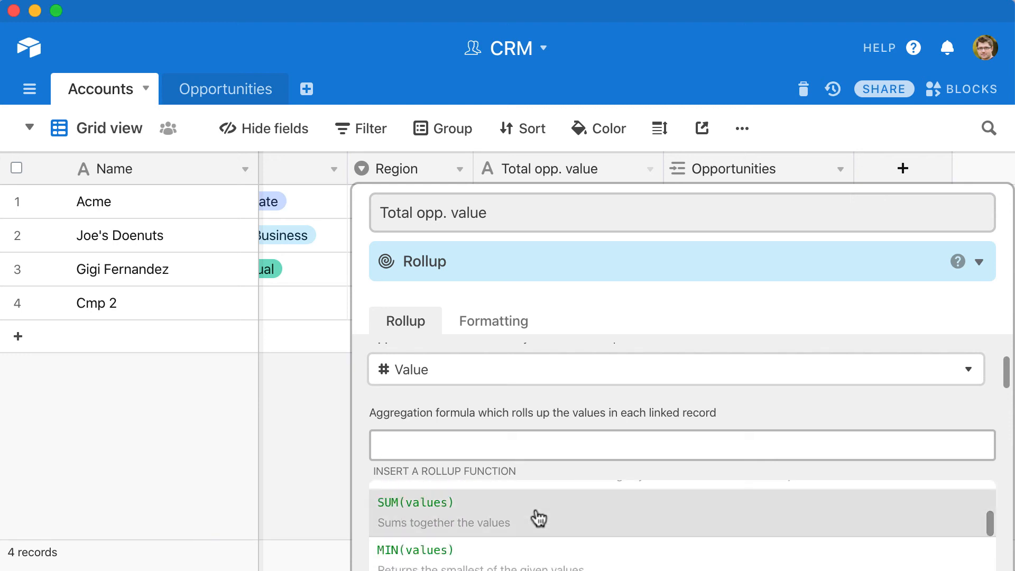
left_click(421, 508)
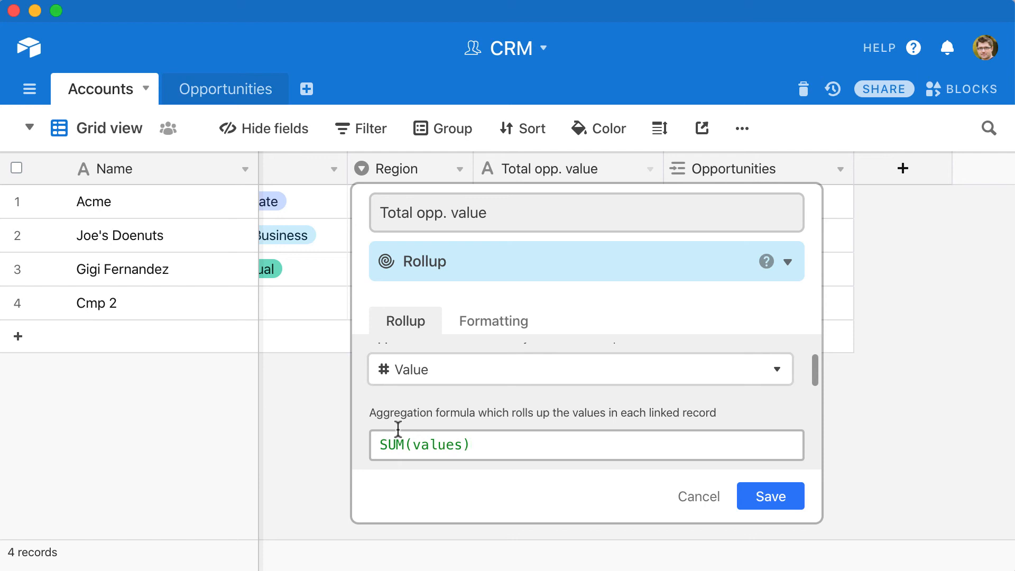
left_click(769, 497)
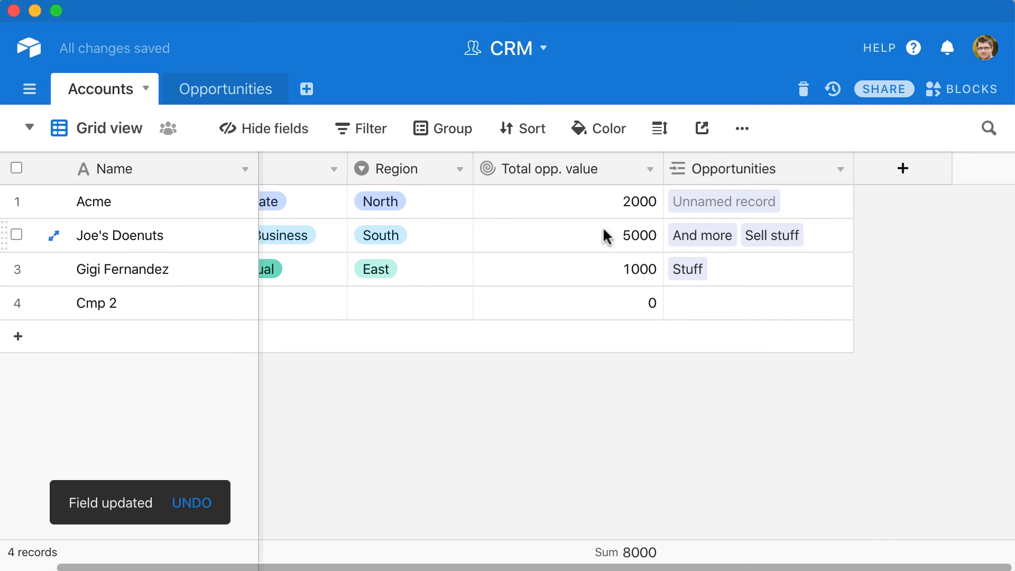
Step: Compare the Total opp. value of Joe's Doenuts with the values of its two linked records in the Opportunities table
left_click(604, 234)
scroll(658, 233, "left", 3)
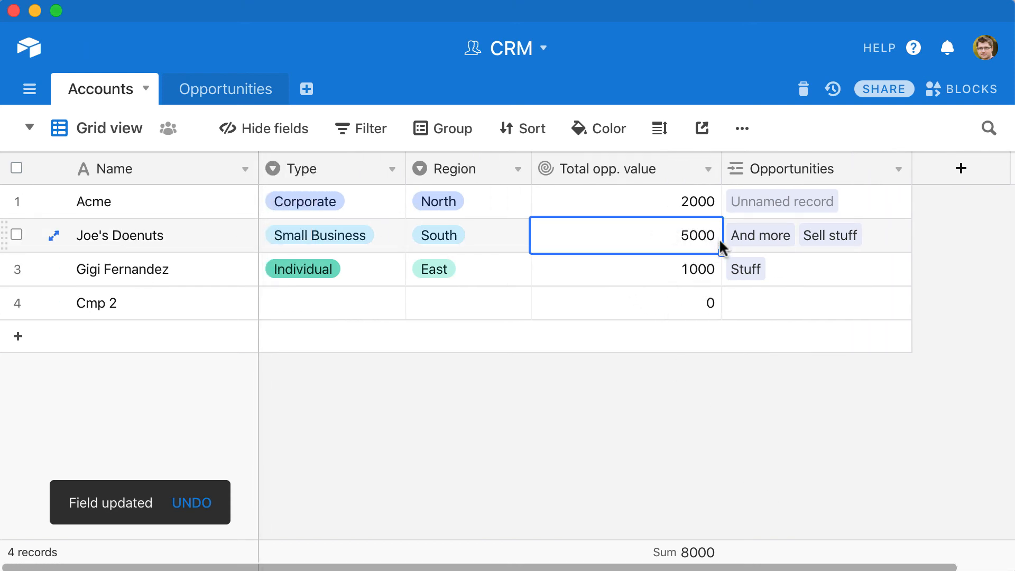
left_click(236, 91)
left_click(634, 216)
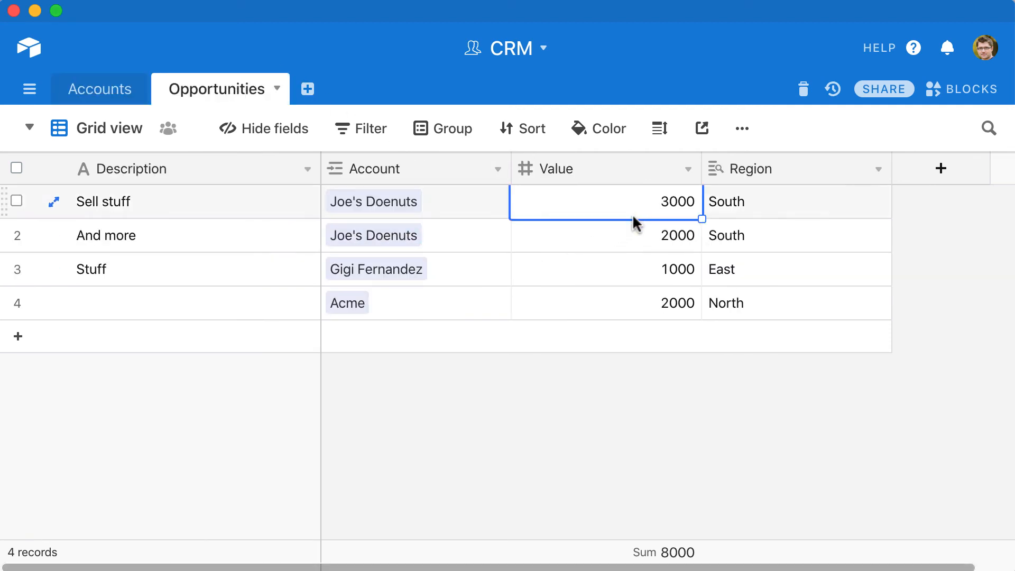
left_click(641, 249)
left_click(643, 220, "shift")
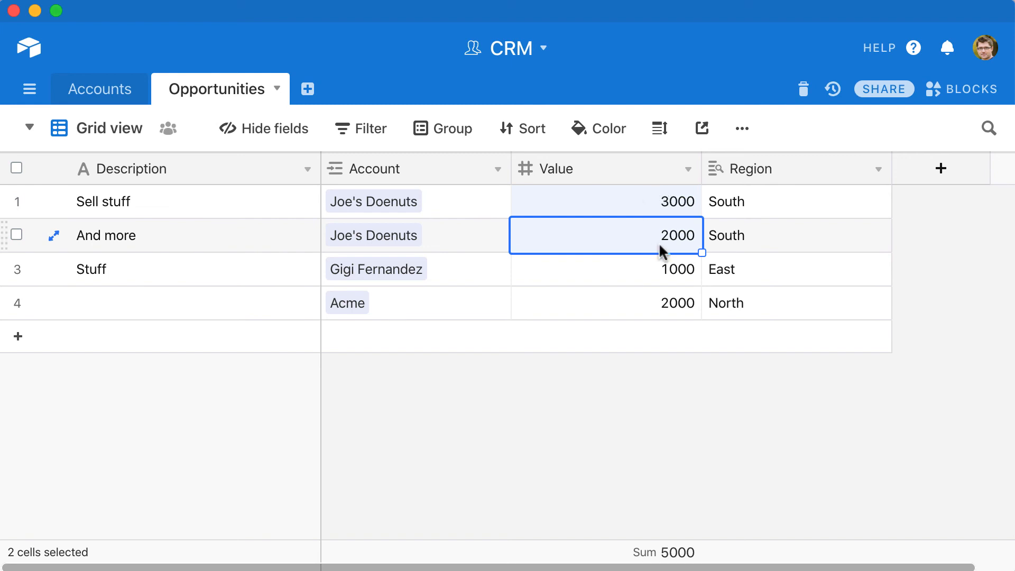
left_click(84, 99)
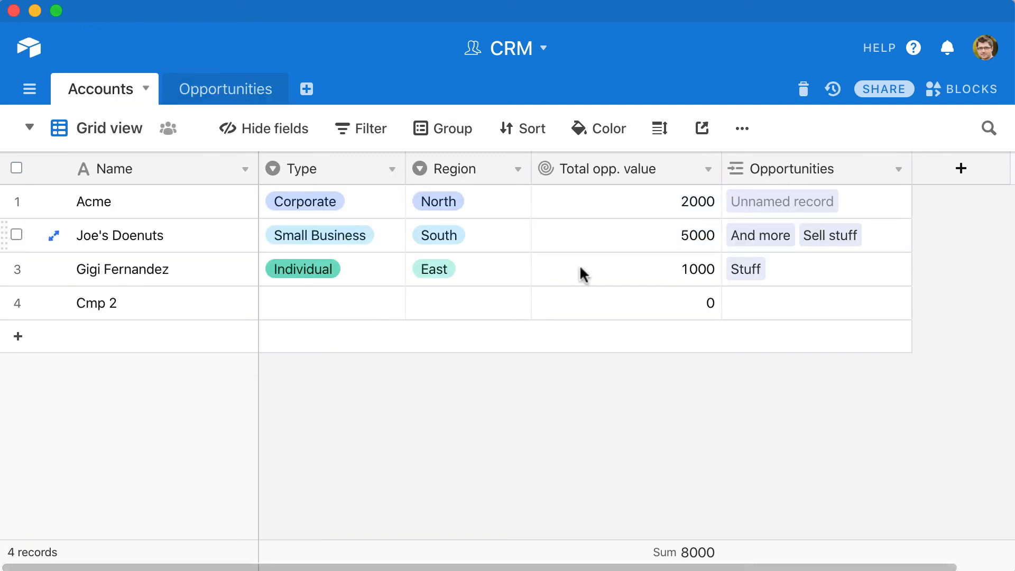